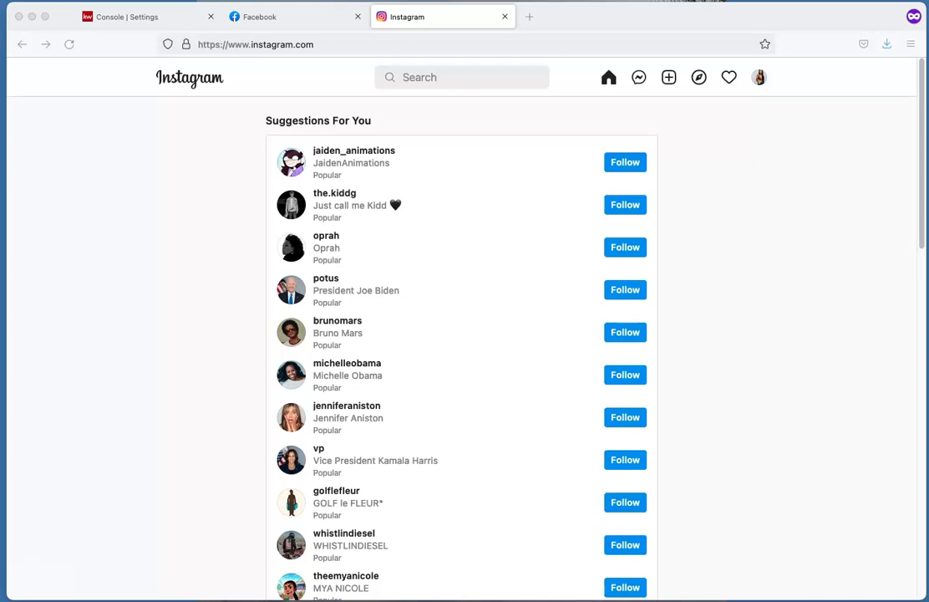
- Go from the avatar menu to the profile page and open Edit Profile
left_click(431, 24)
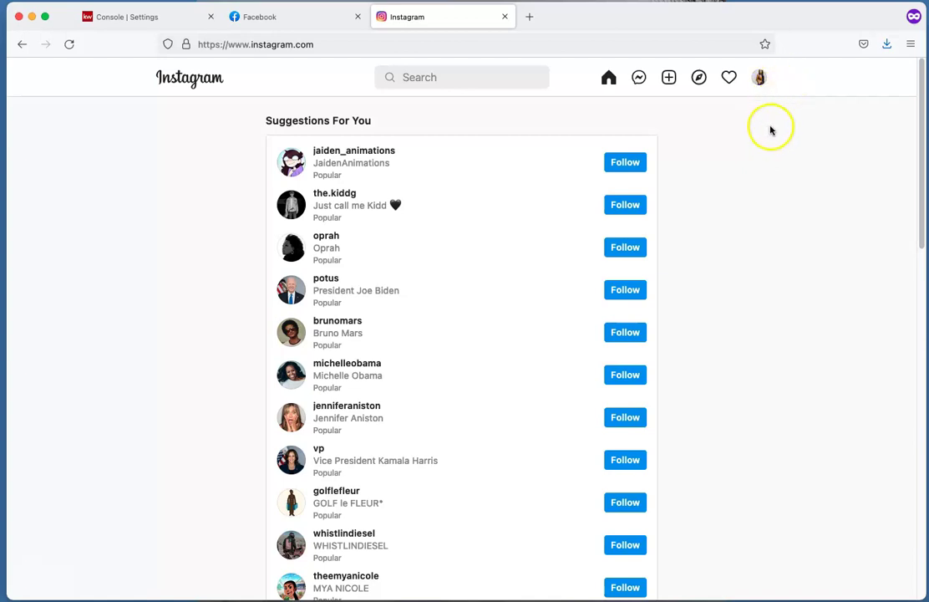
left_click(760, 79)
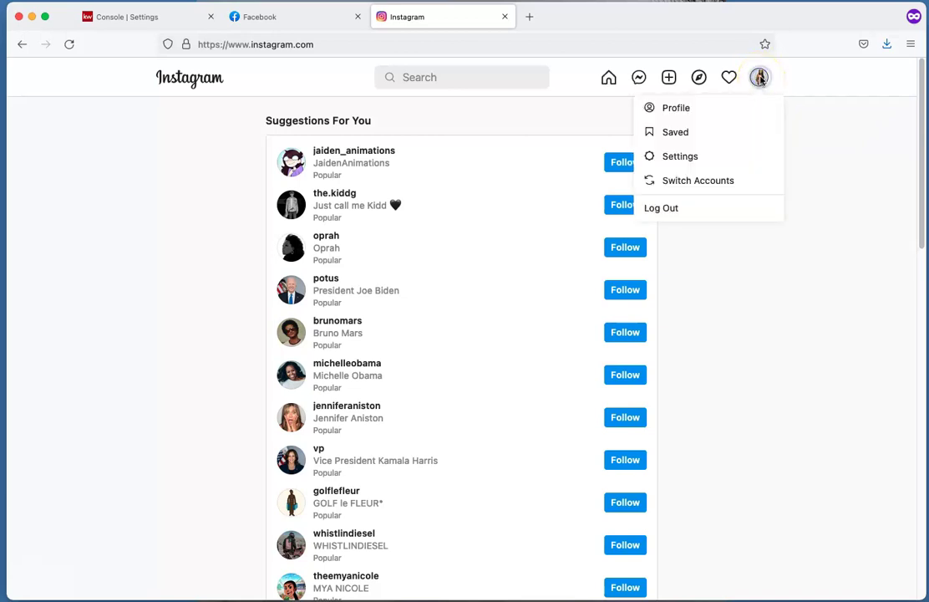
left_click(677, 109)
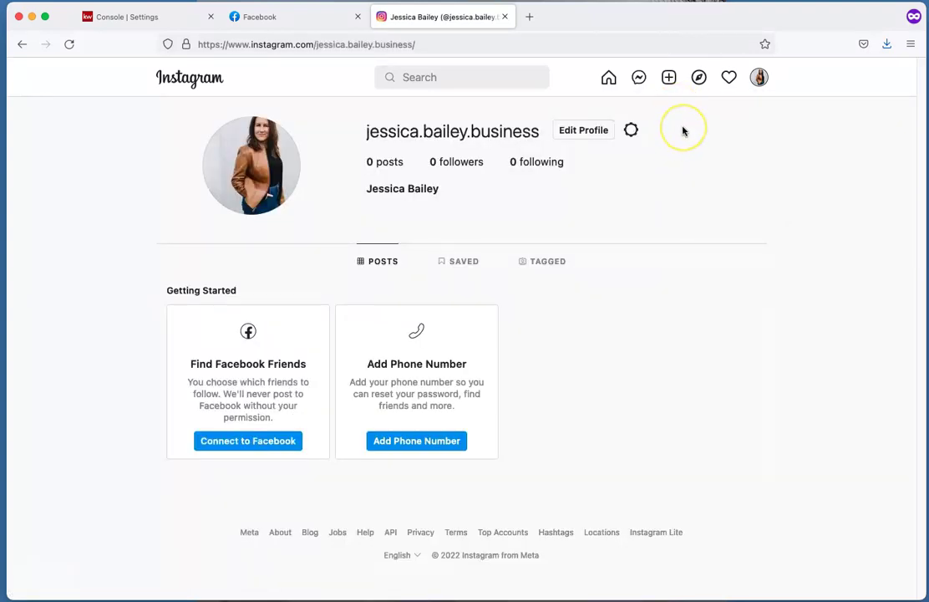
left_click(589, 132)
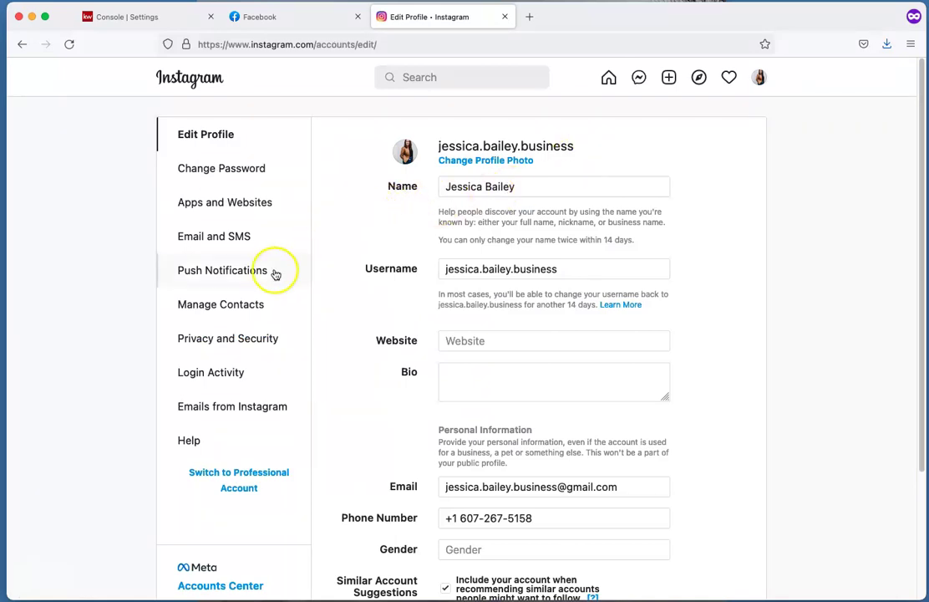
- Start the switch to a professional account, choose Business, and advance to category selection
left_click(240, 475)
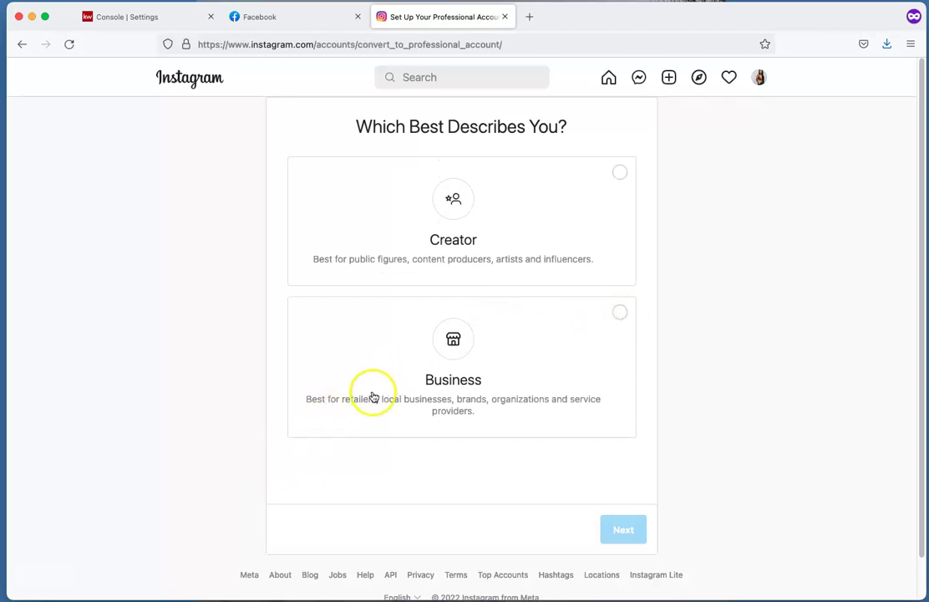
left_click(619, 314)
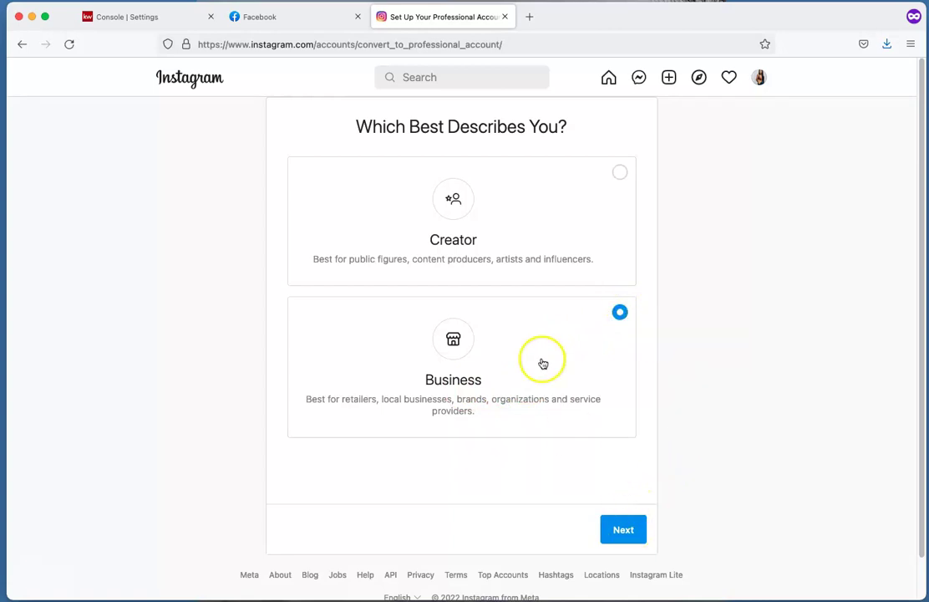
left_click(624, 529)
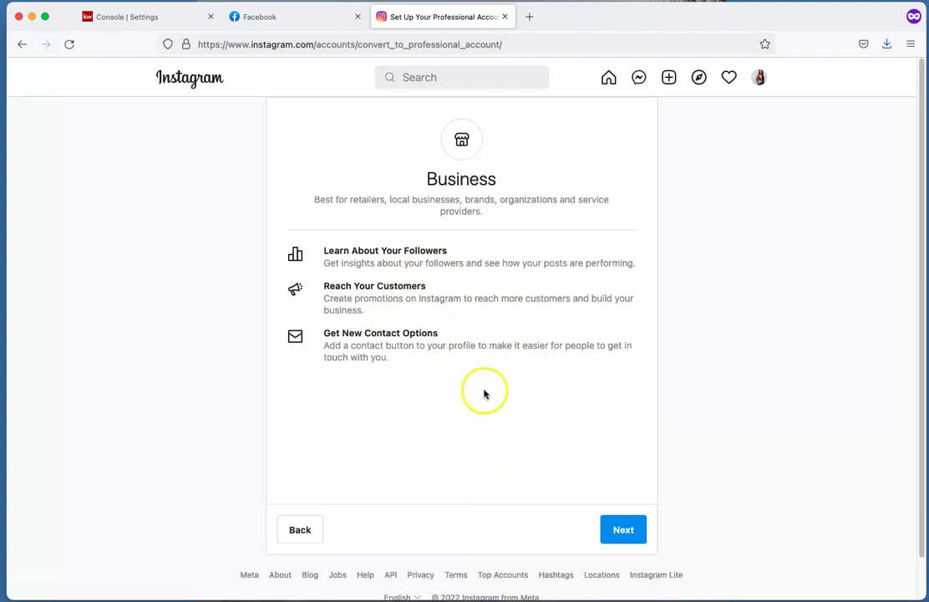
left_click(625, 529)
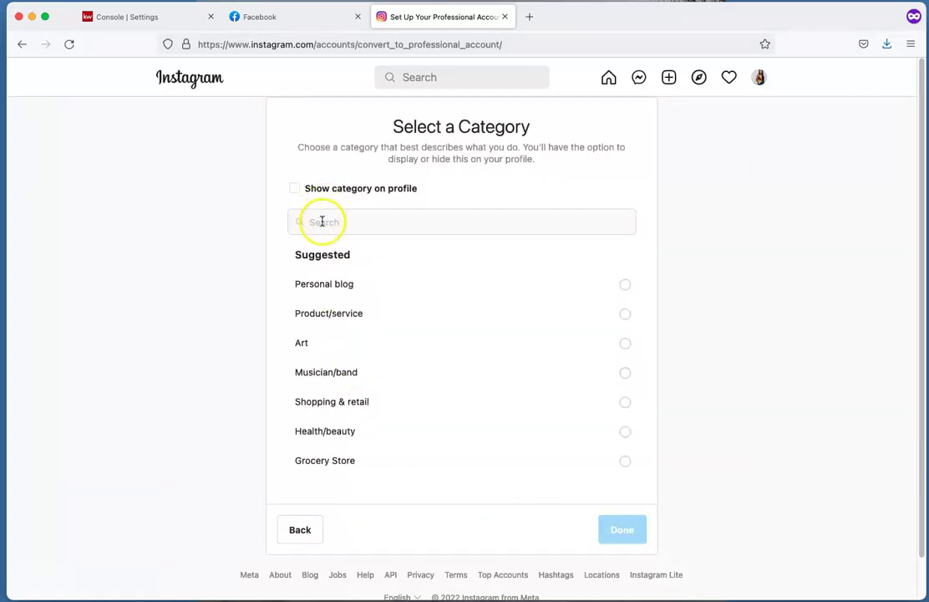
- Search 'Real Est' and confirm Real Estate Agent as the business category
left_click(324, 224)
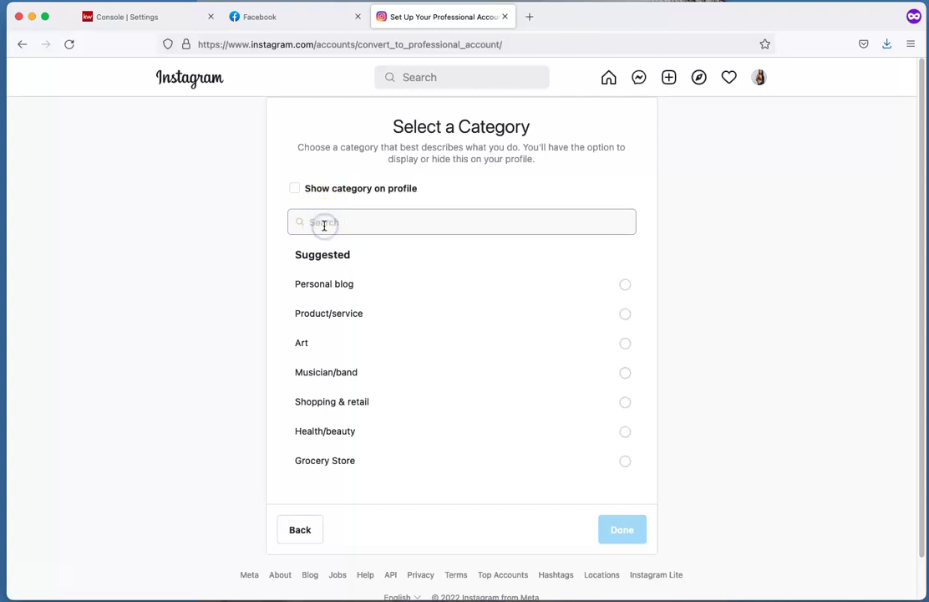
type("Real Estate")
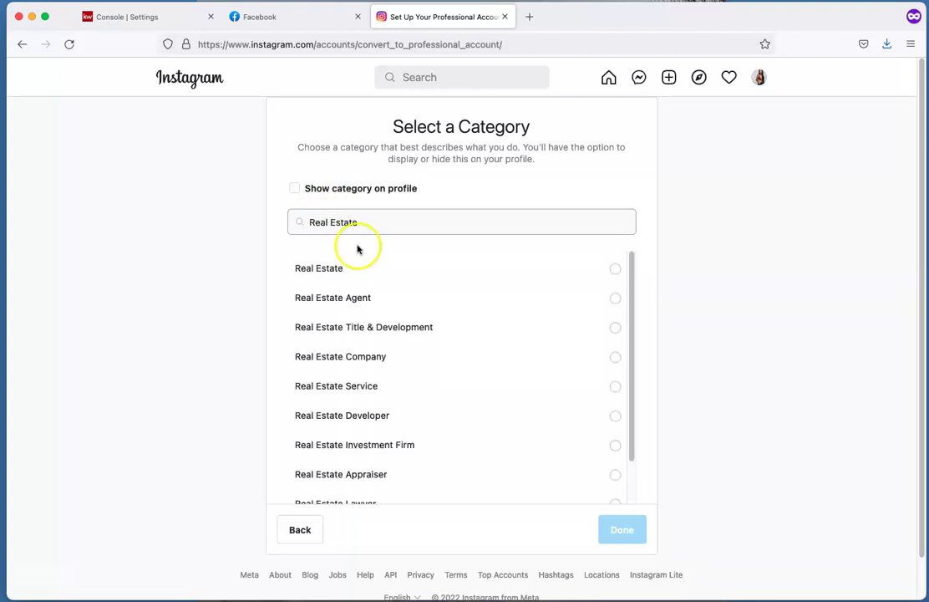
left_click(615, 299)
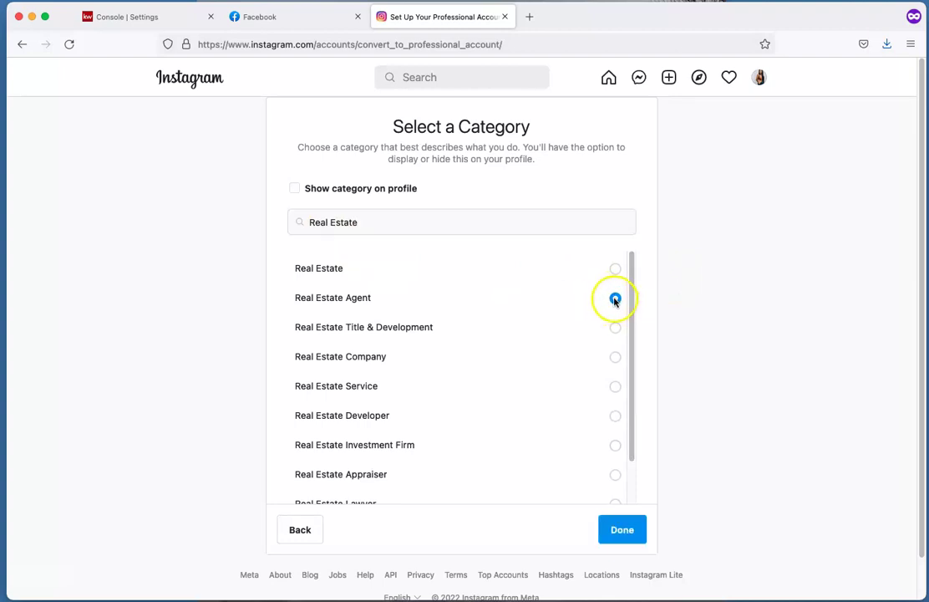
left_click(616, 529)
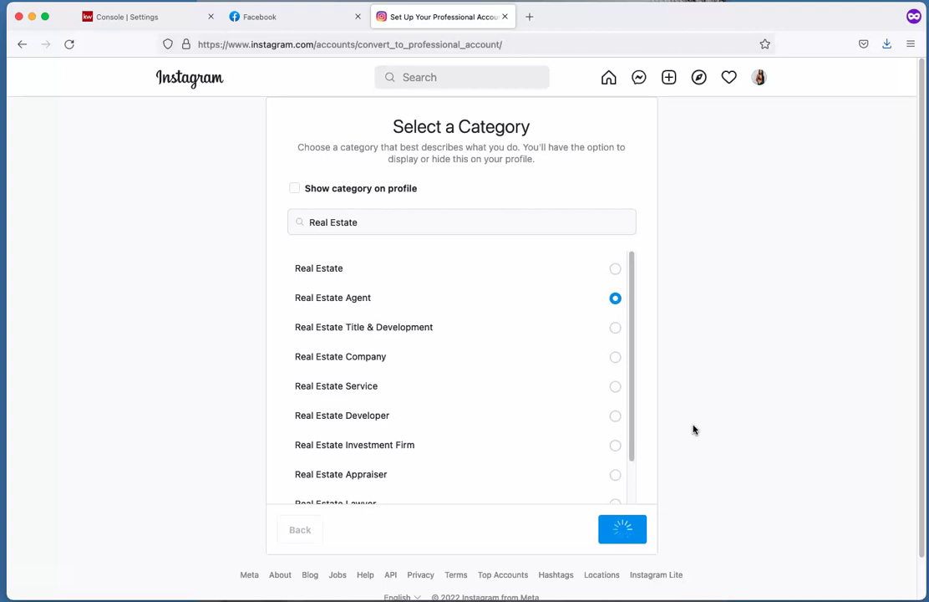
left_click_drag(697, 407, 707, 396)
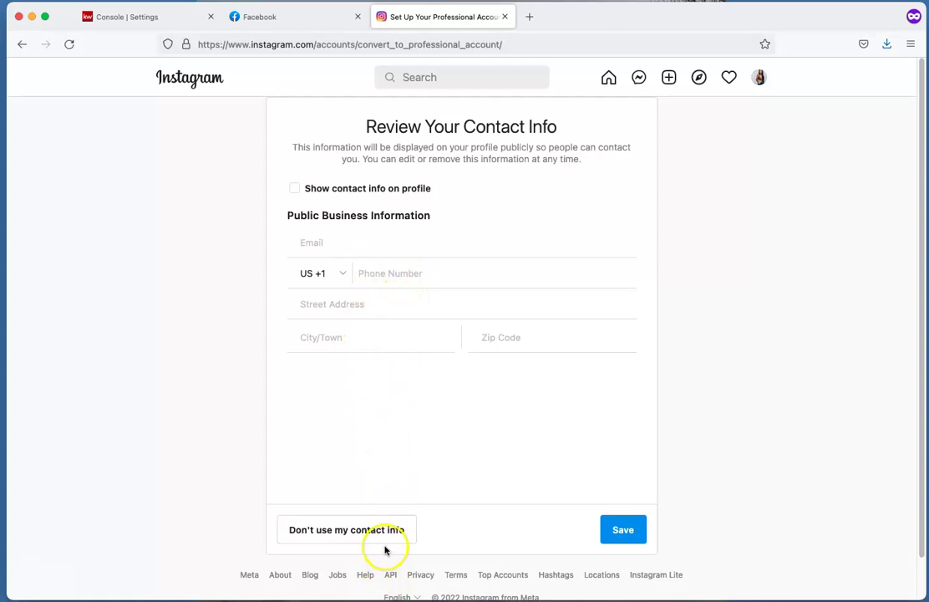
- Get past the contact info review and close the Business Account Ready confirmation
left_click(623, 529)
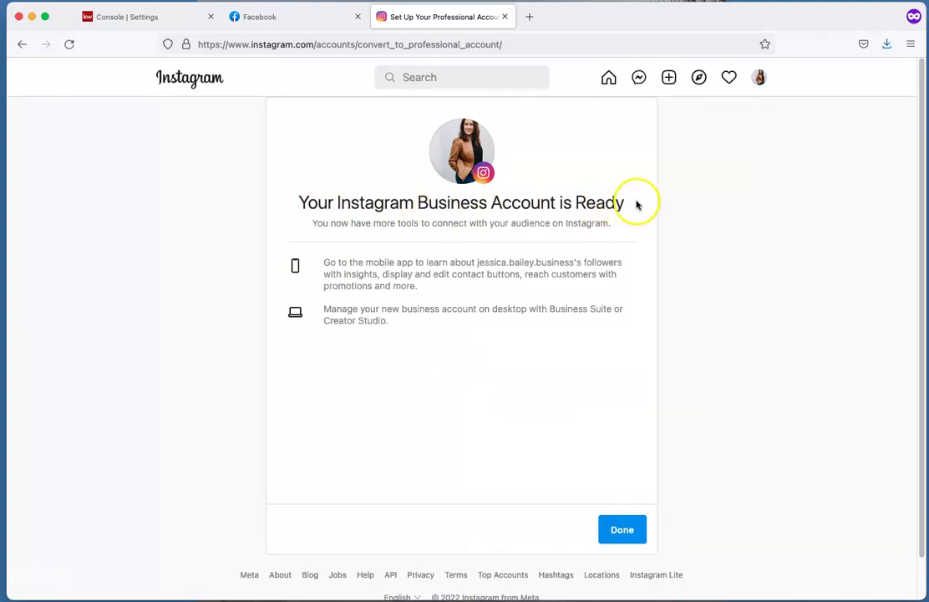
left_click(628, 532)
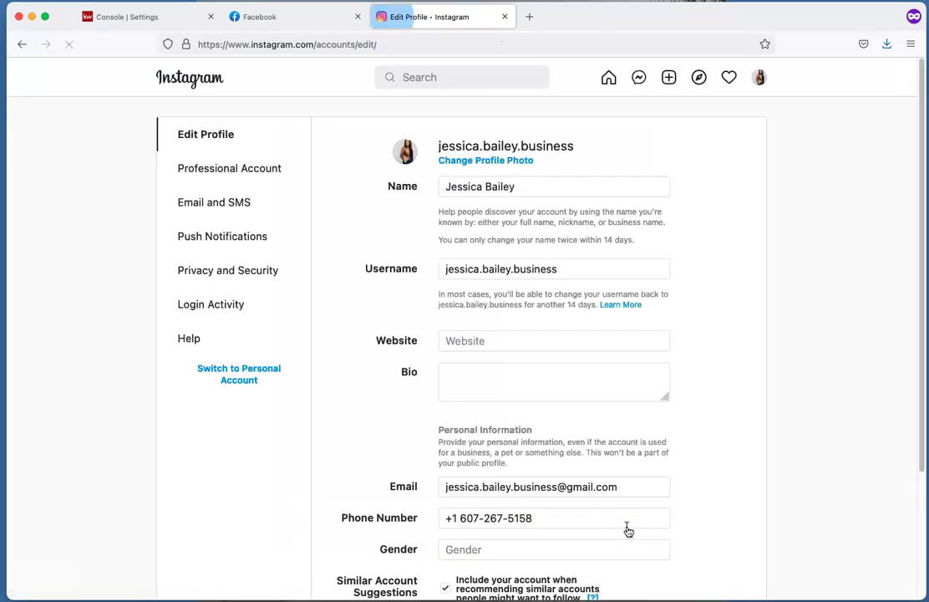
scroll(399, 441, "down", 1)
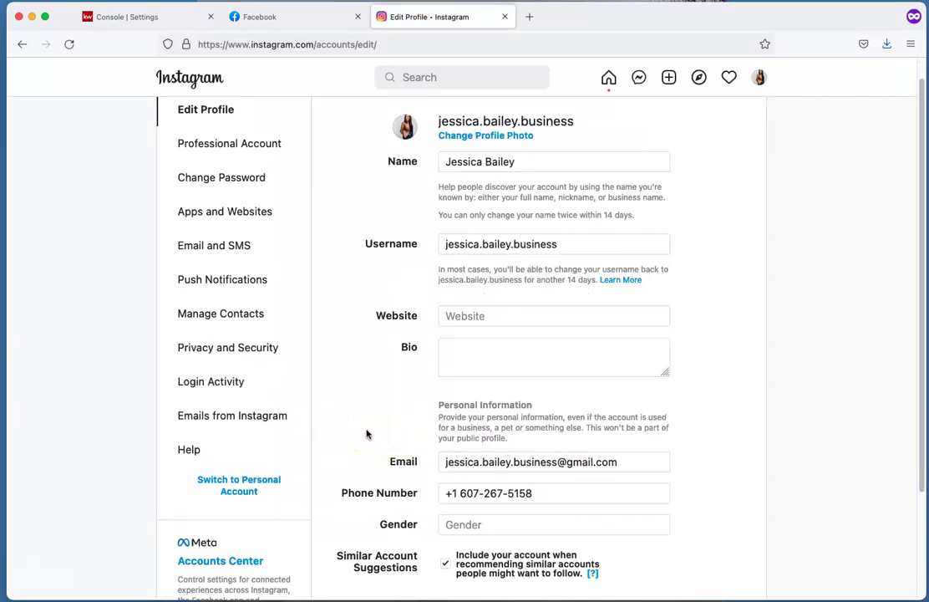
- In Facebook, open Pages from the sidebar and start creating a new Page
left_click(300, 18)
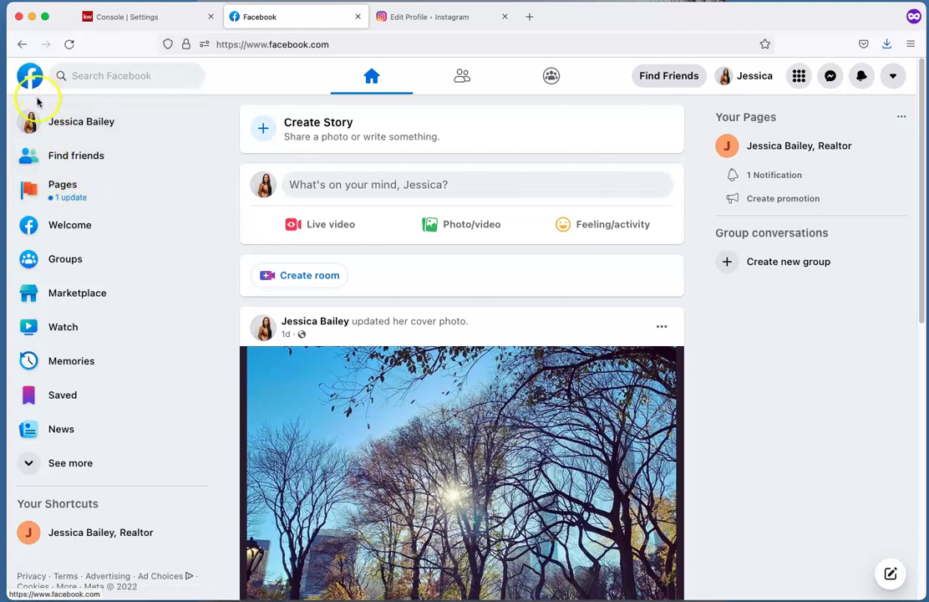
left_click(59, 191)
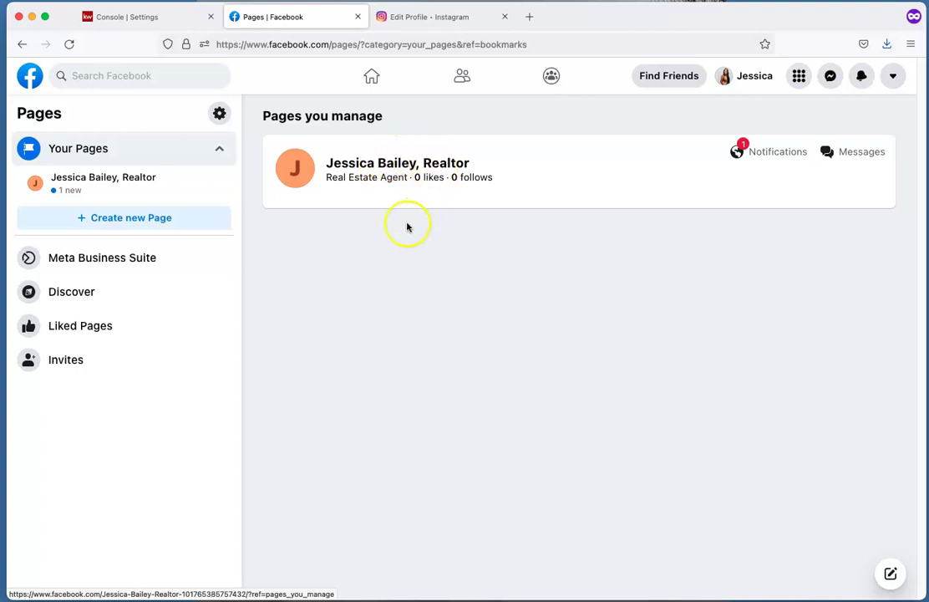
left_click(124, 221)
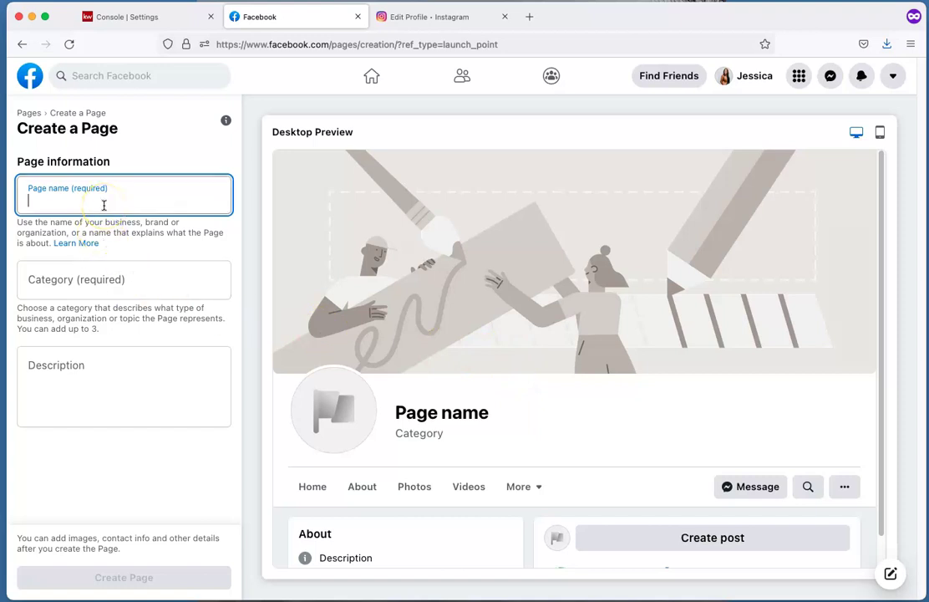
- Enter the agent's Page name with Real Estate Agent category and attempt to create it
type("Jessica Bailey, Realtor")
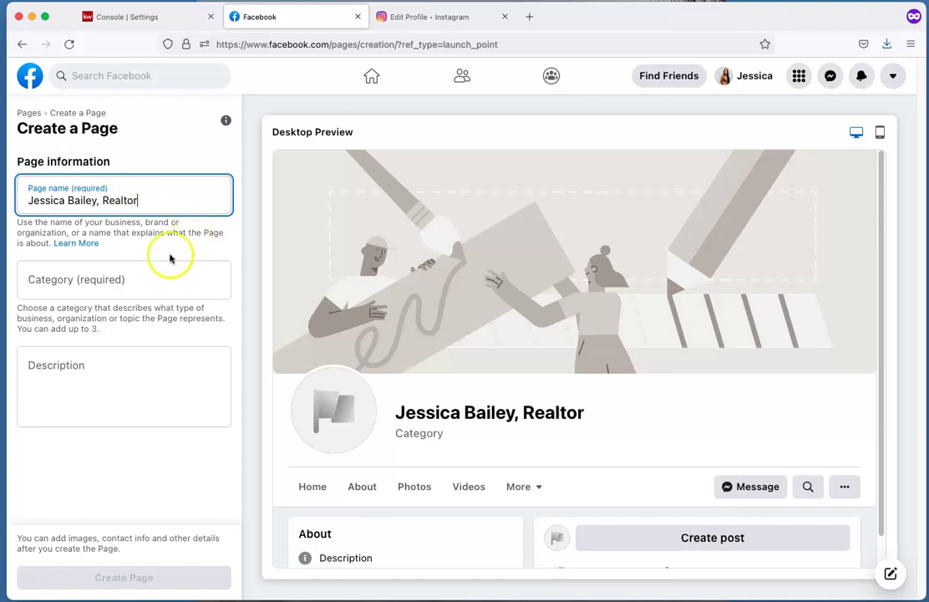
left_click(90, 281)
type("Real Estae")
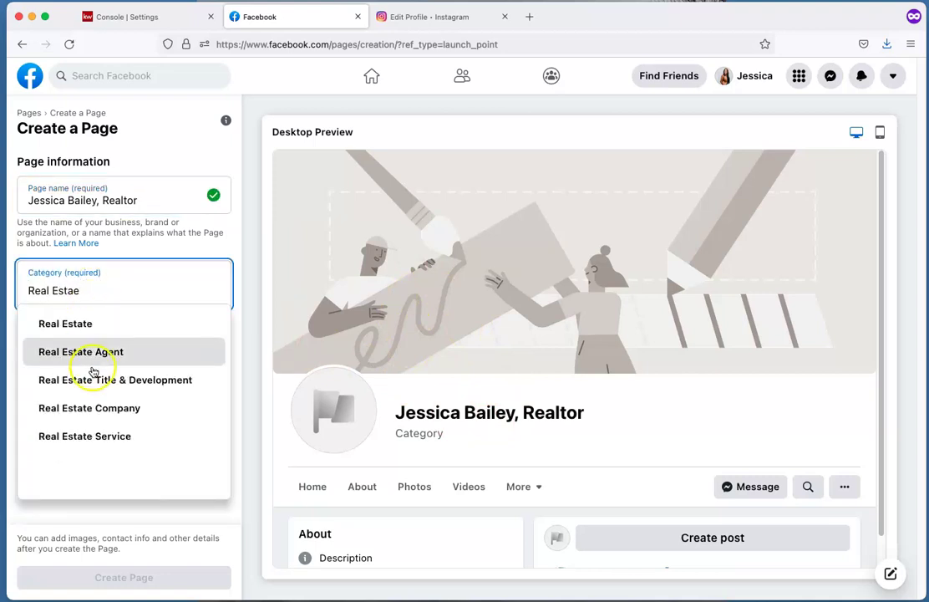
left_click(89, 355)
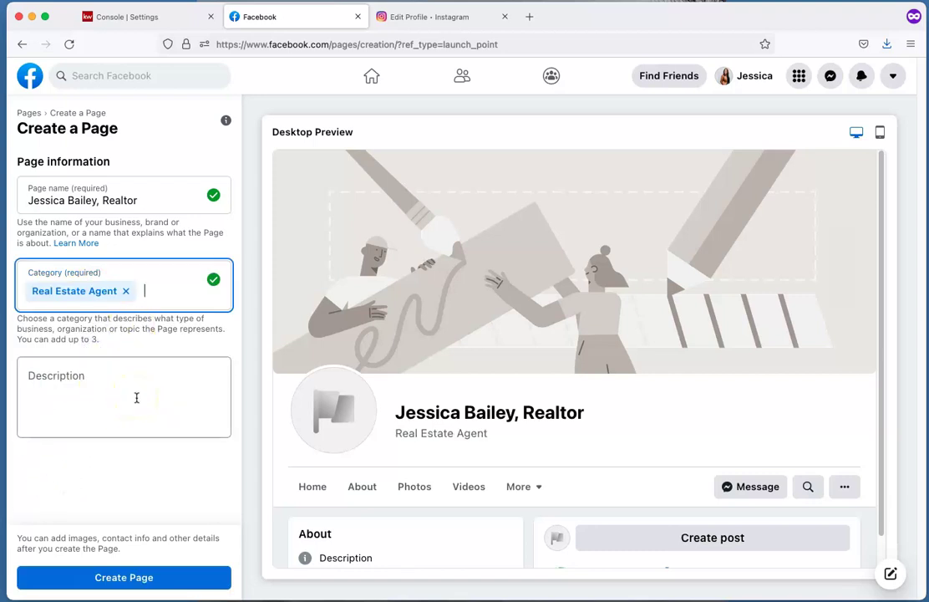
left_click(162, 579)
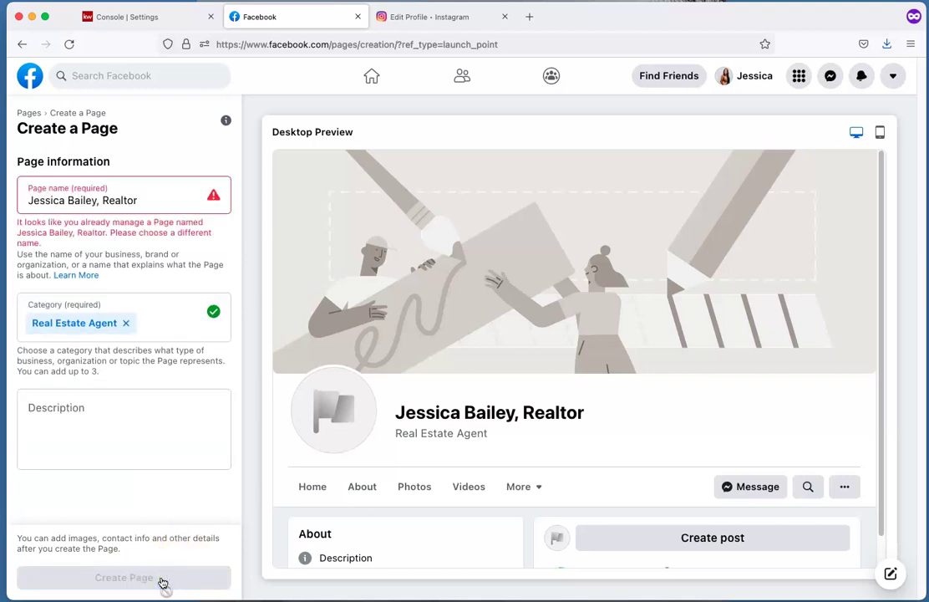
- Change the Page name's ending to 'Business' and create the Page again
left_click(141, 199)
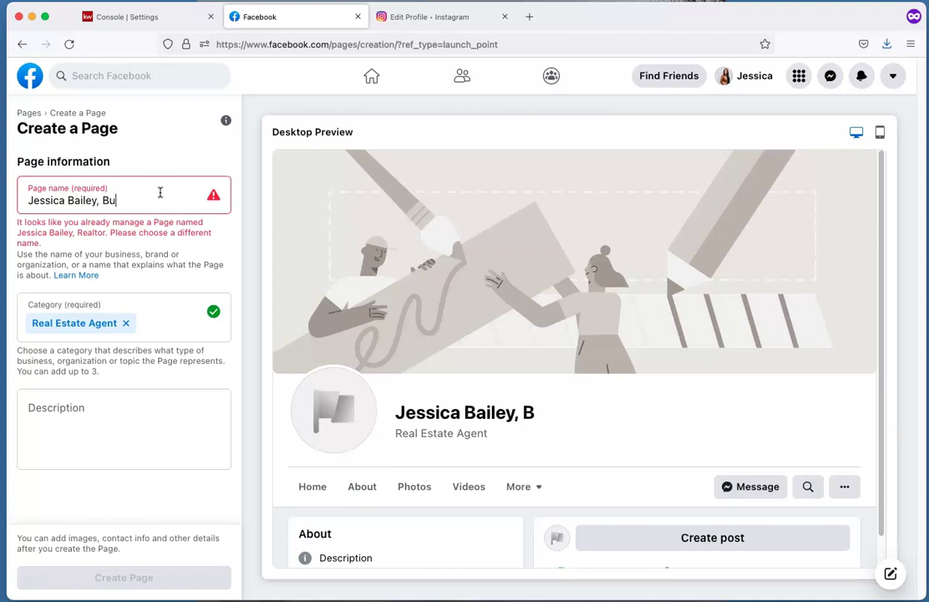
type("Business")
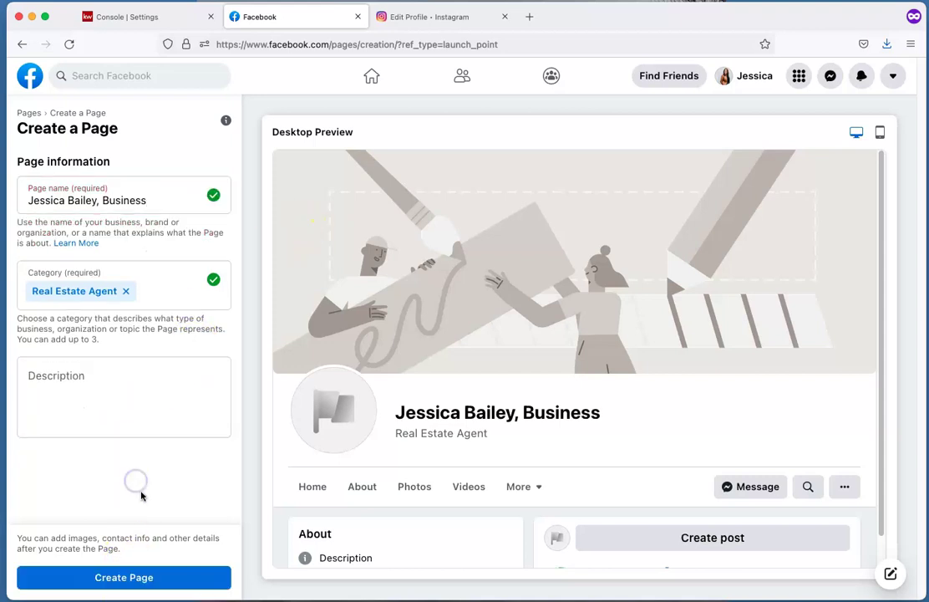
left_click(161, 582)
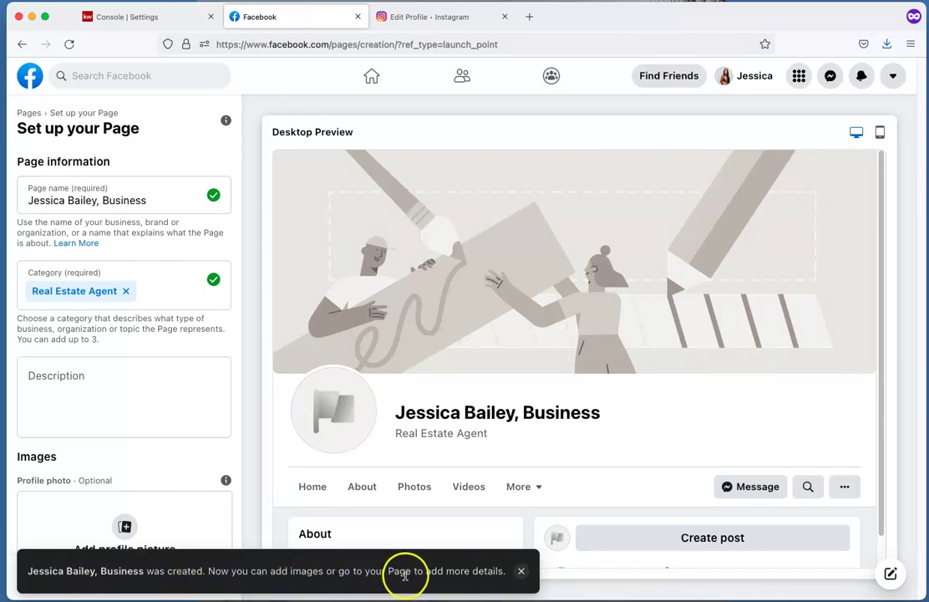
- Dismiss the Page-created notice and save the setup without adding any images
left_click(522, 572)
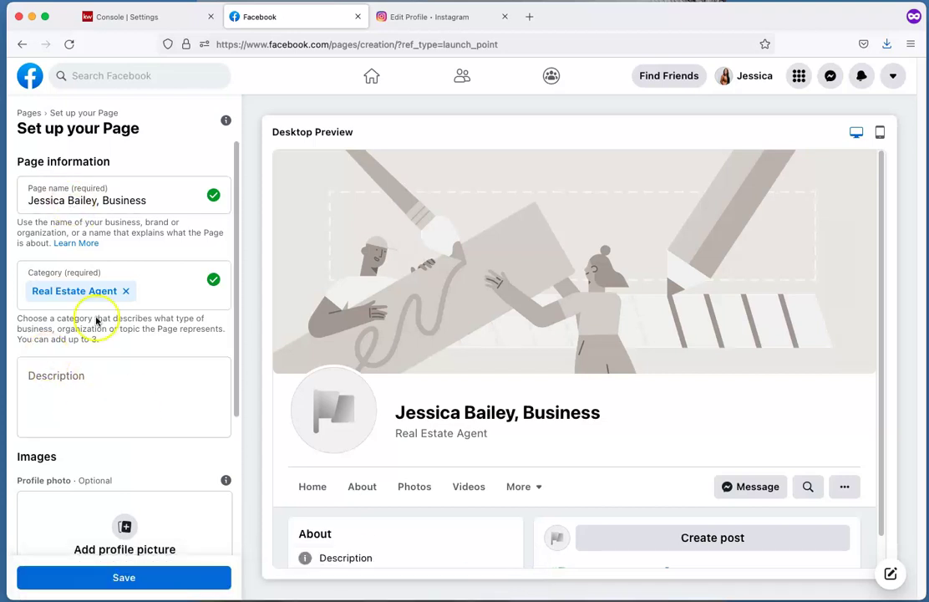
scroll(96, 320, "down", 5)
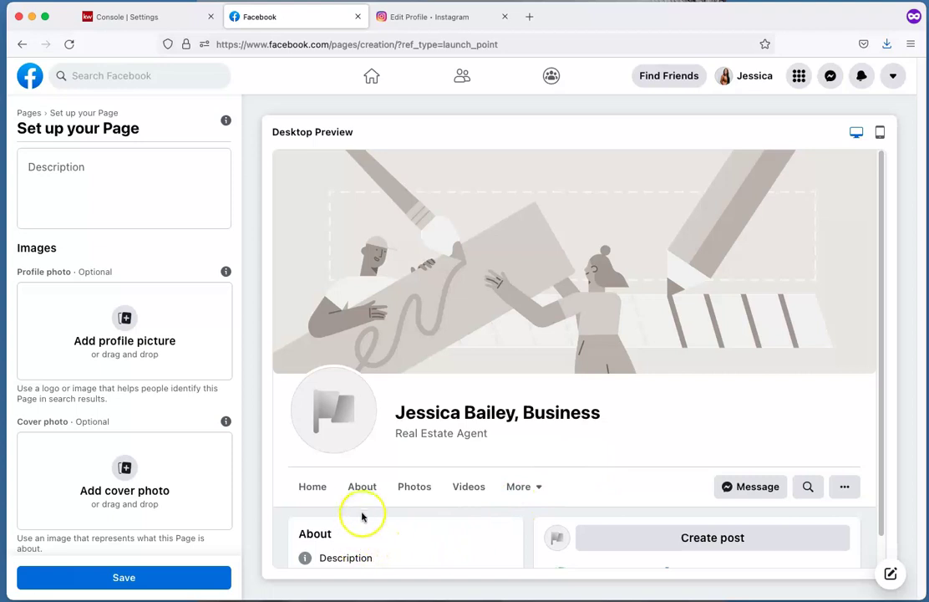
left_click(145, 577)
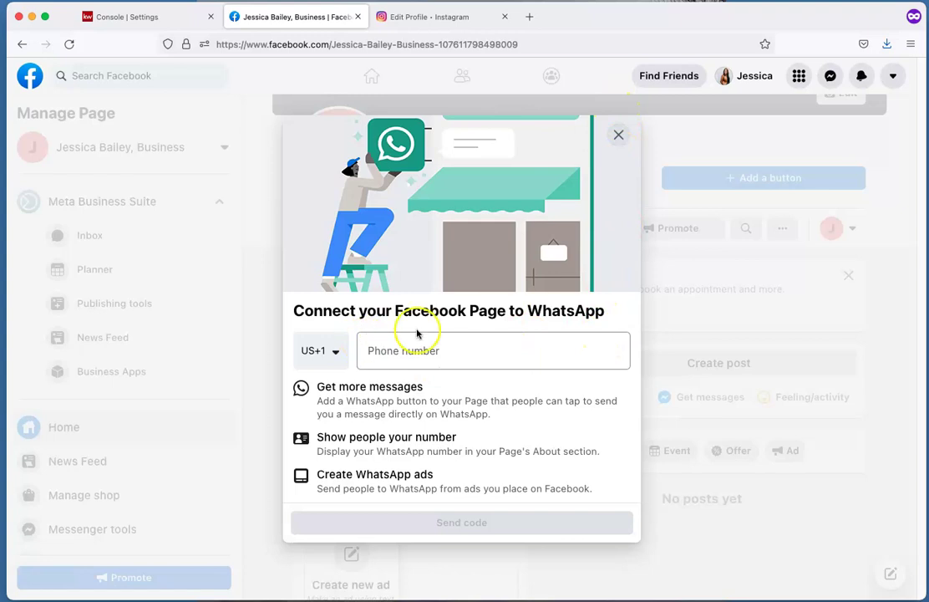
- Decline the WhatsApp connection and scroll the Manage Page sidebar down to Settings
left_click(620, 136)
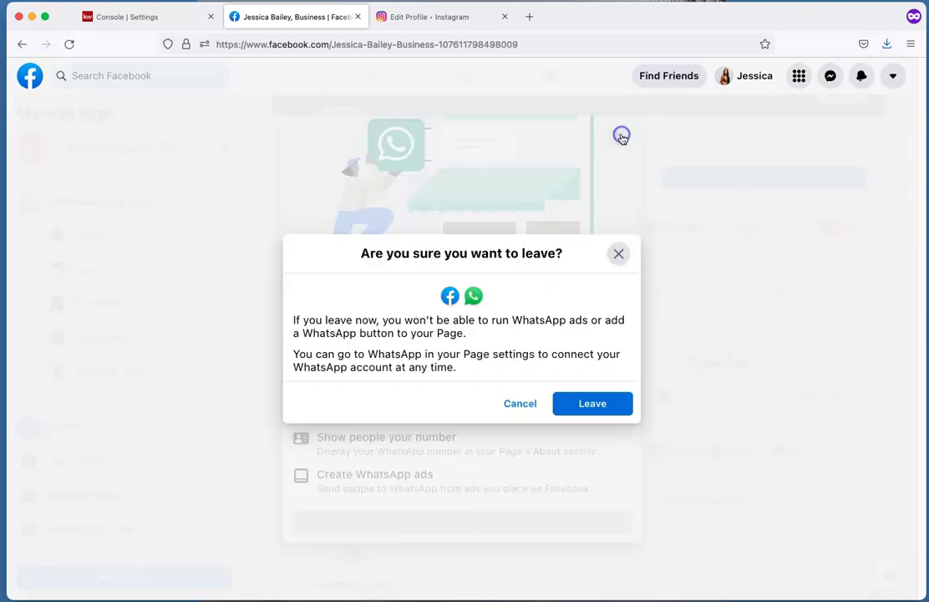
left_click(576, 403)
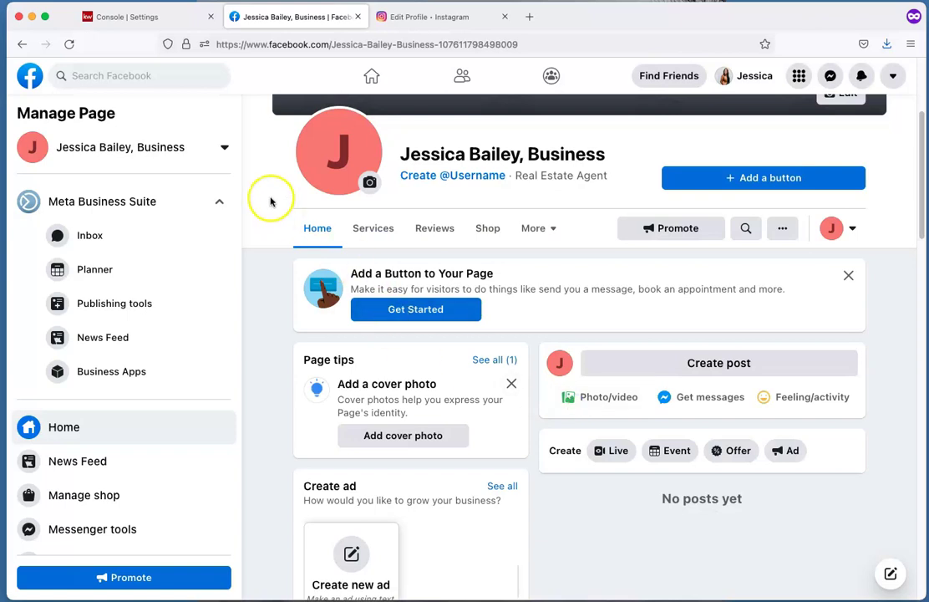
scroll(270, 200, "up", 5)
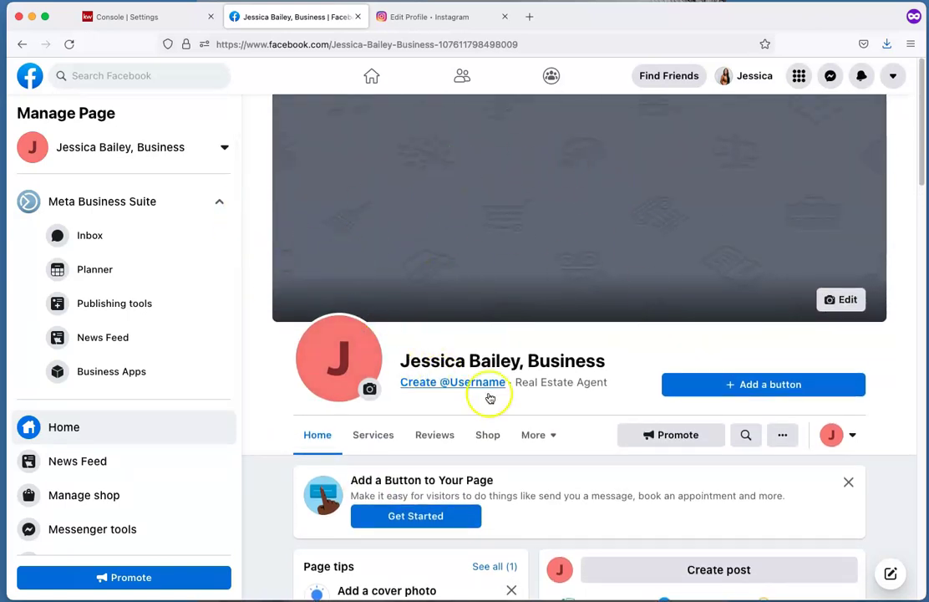
scroll(272, 419, "down", 3)
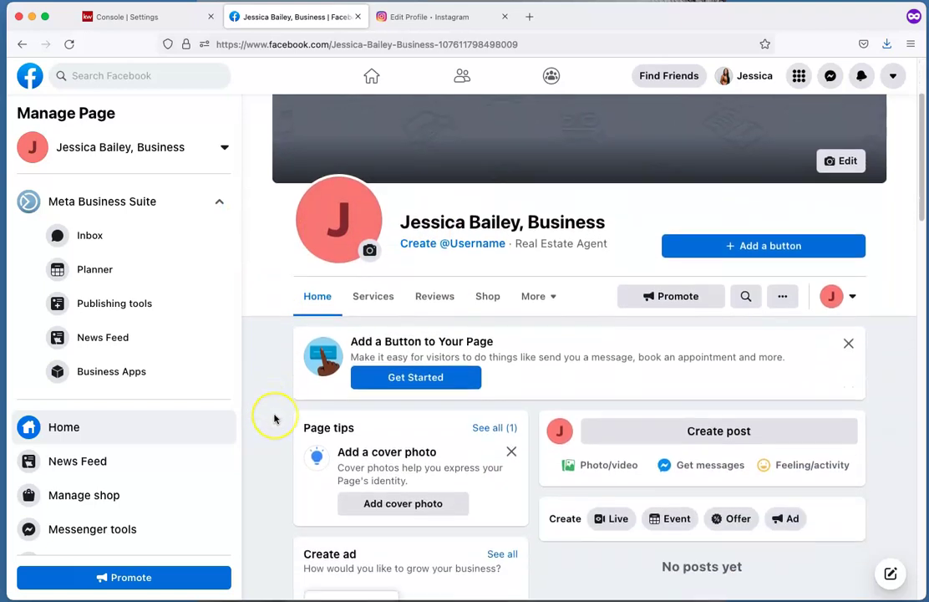
scroll(276, 418, "up", 4)
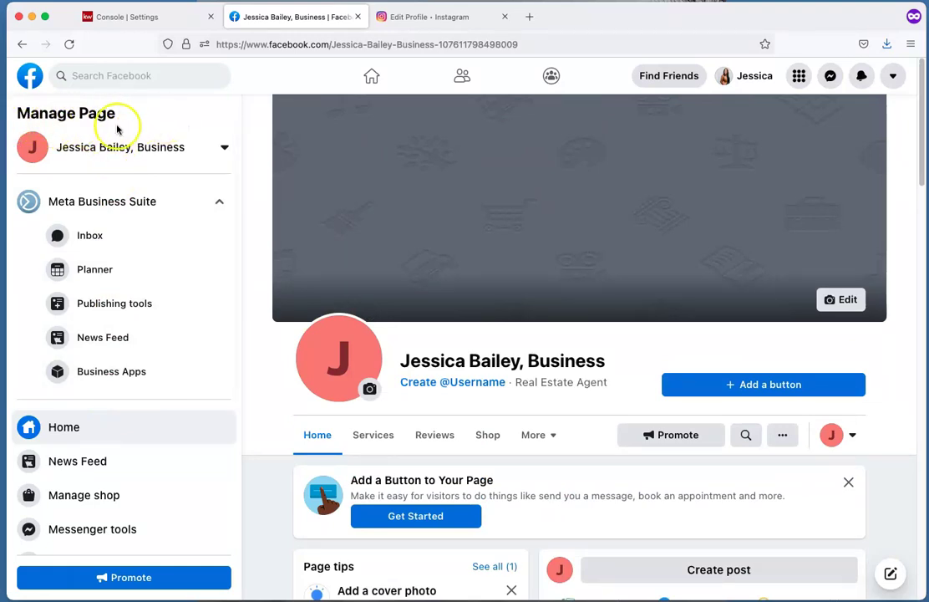
scroll(150, 357, "down", 3)
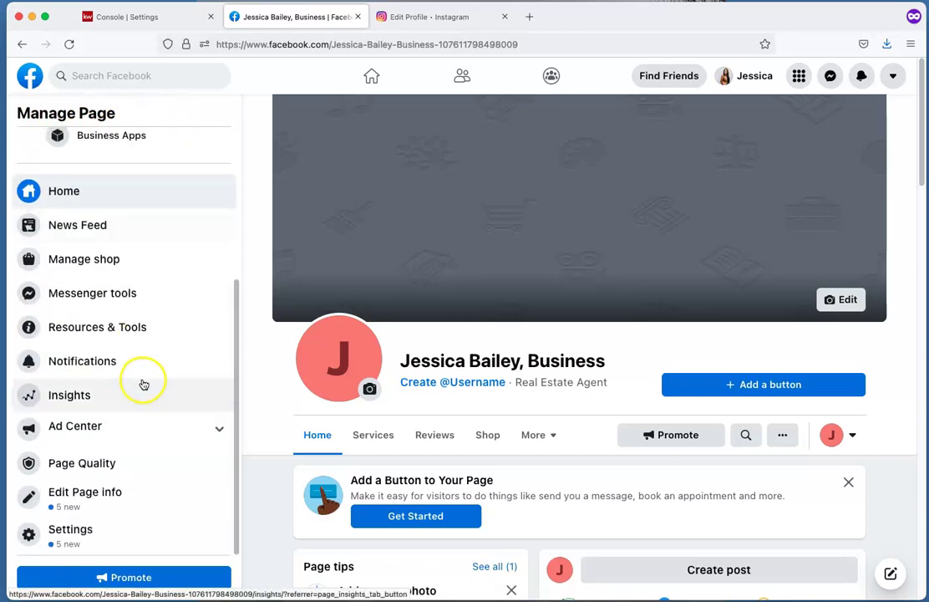
- Open the Page's Settings and go to its Instagram section
left_click(72, 538)
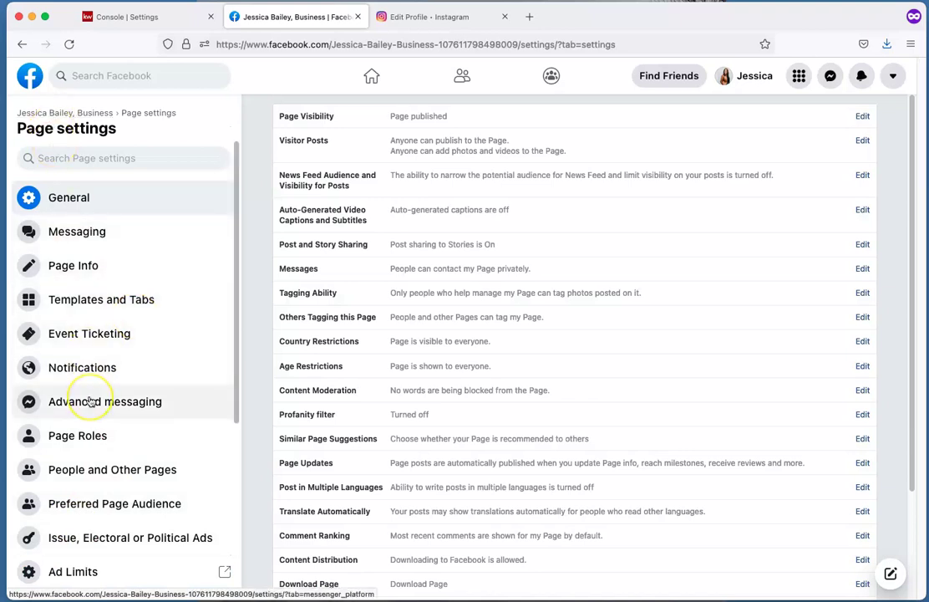
scroll(84, 397, "down", 3)
scroll(90, 400, "down", 2)
left_click(75, 436)
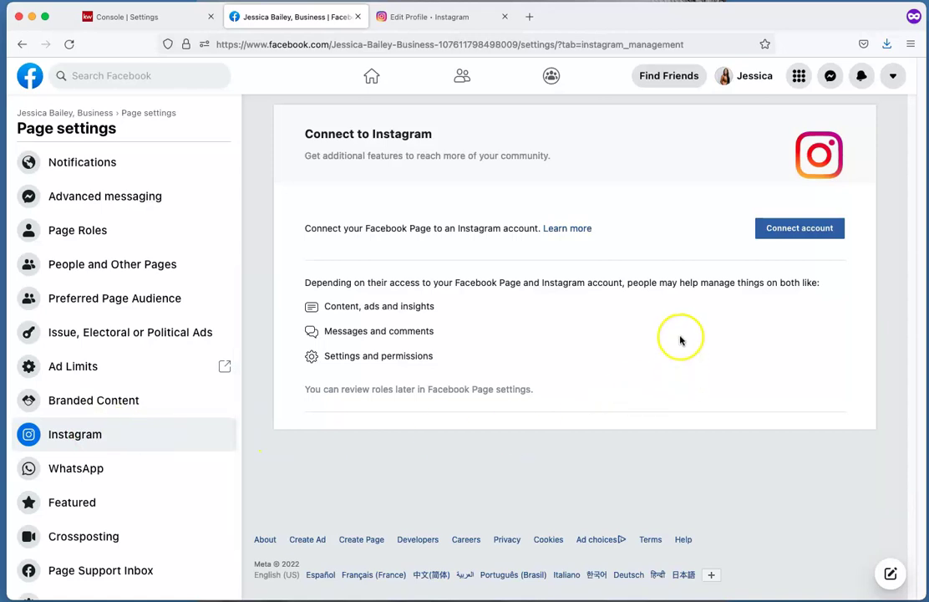
- Choose Connect account and continue with Instagram message access in Inbox left on
left_click(799, 228)
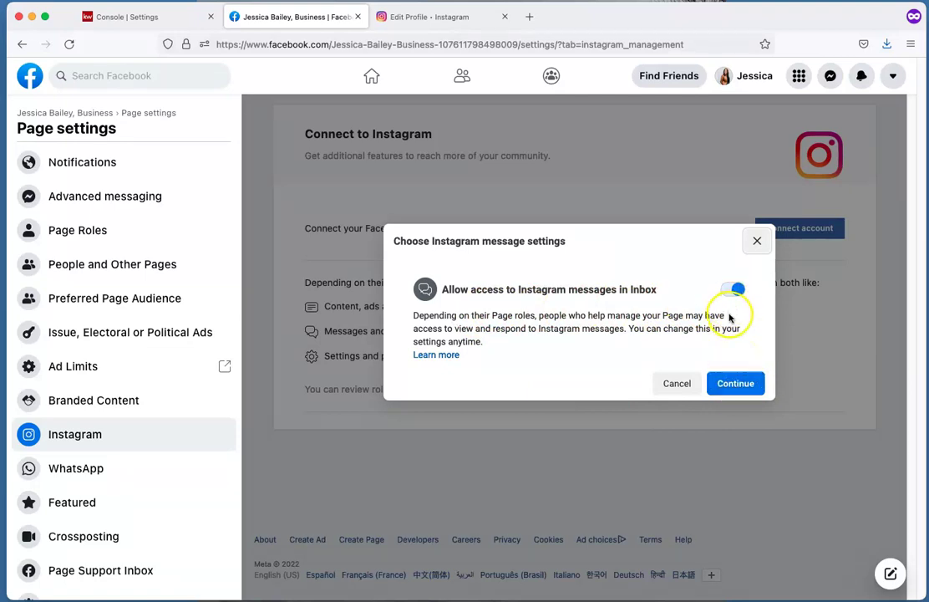
left_click(734, 384)
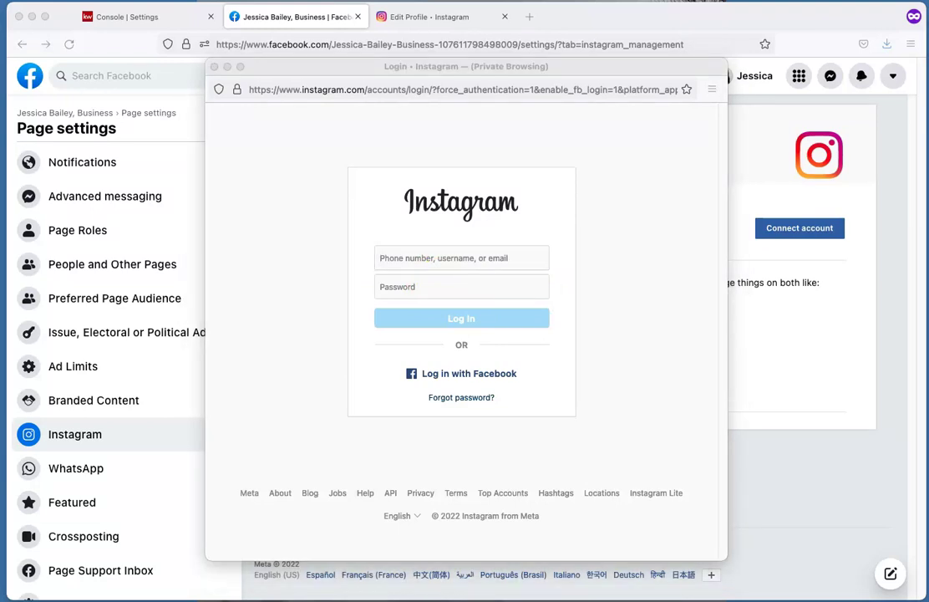
- Log in to the Instagram business account with the pasted e-mail and password, skipping saving login info
left_click(440, 259)
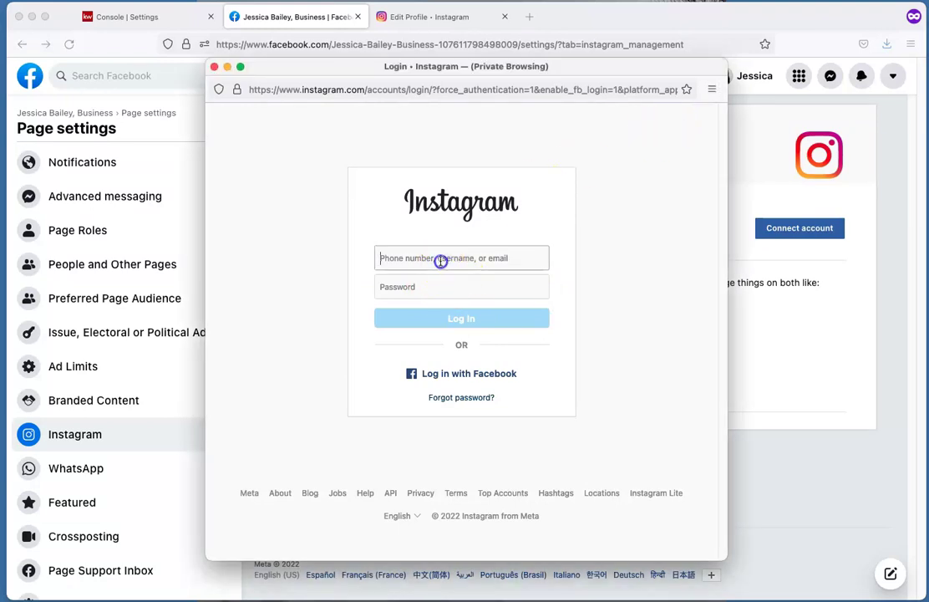
key("super+v")
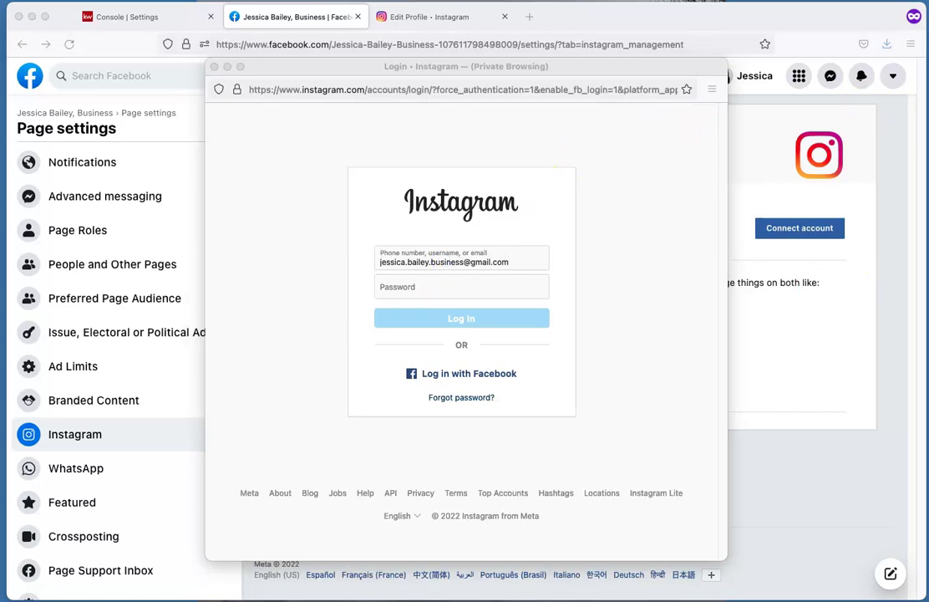
left_click(414, 286)
key("super+v")
left_click(444, 319)
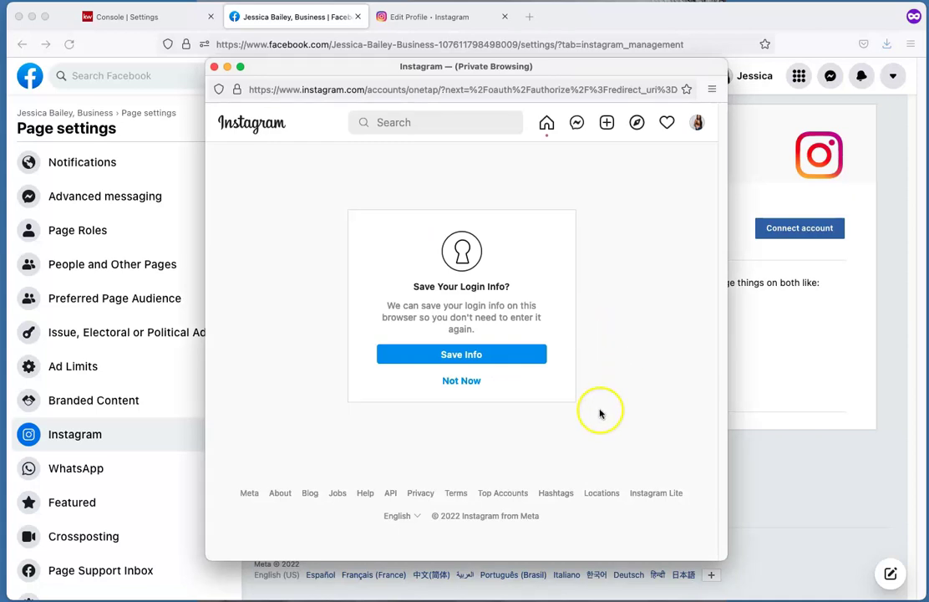
left_click(465, 383)
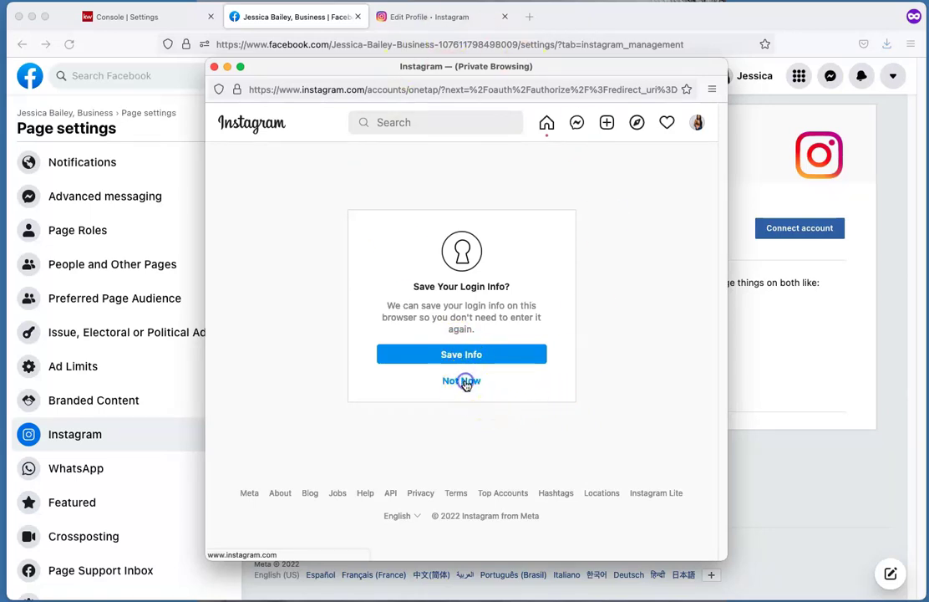
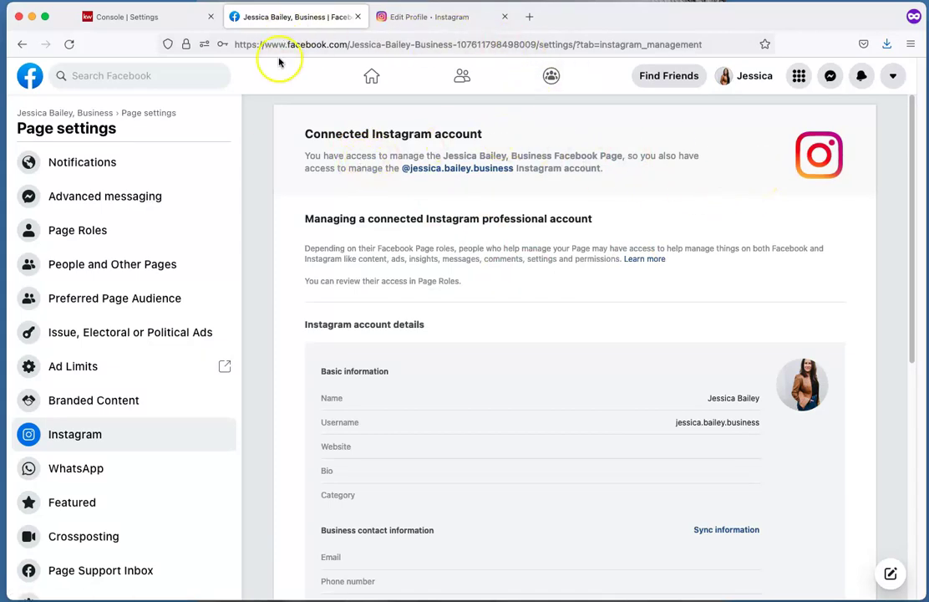
- Go to the KW Command settings home from the account menu and scroll to Connected Apps
left_click(136, 19)
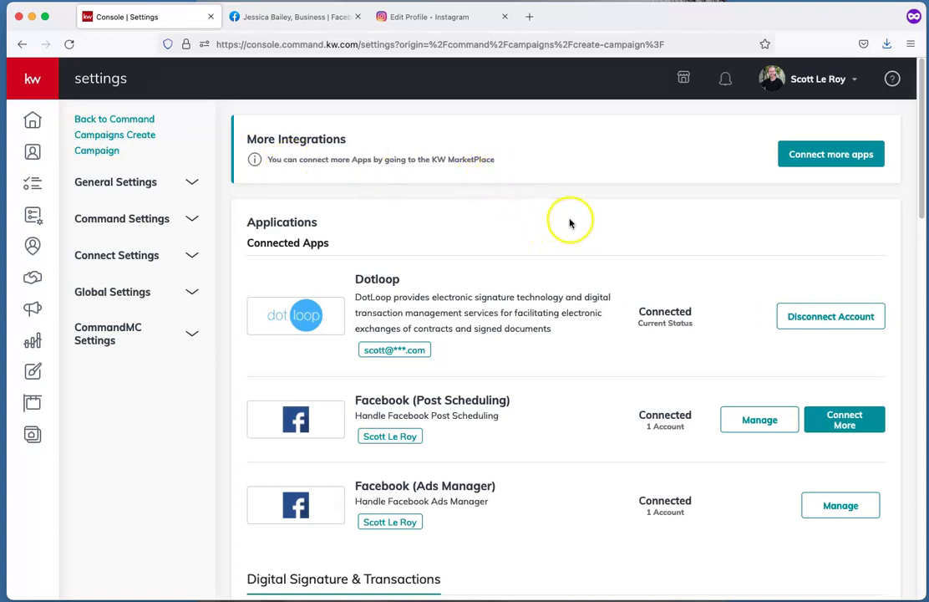
left_click(809, 81)
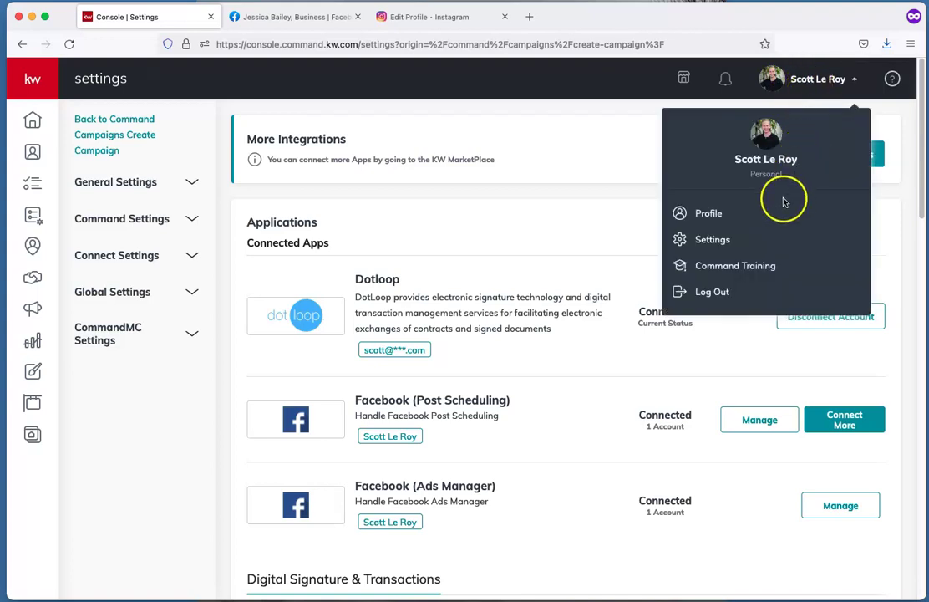
left_click(704, 242)
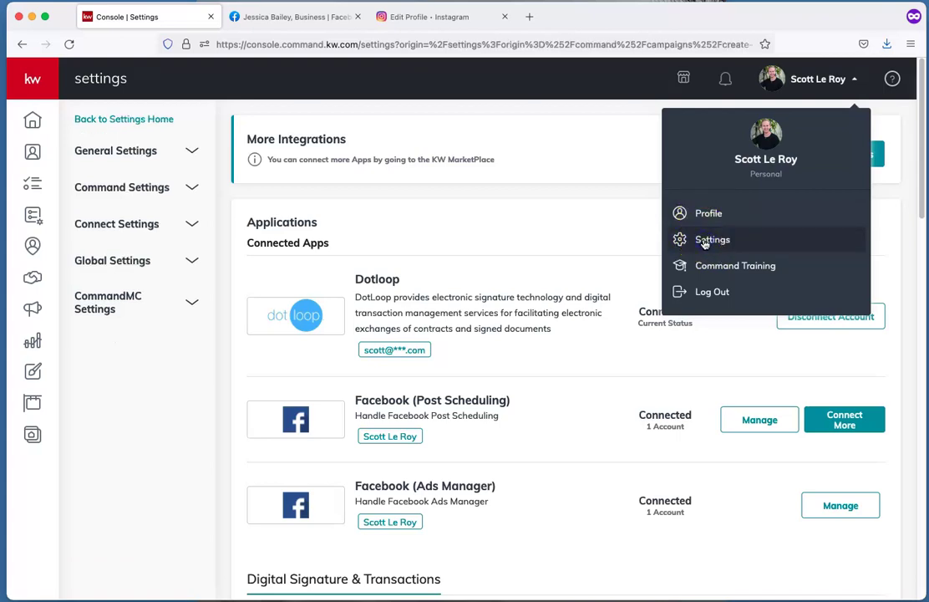
left_click(581, 195)
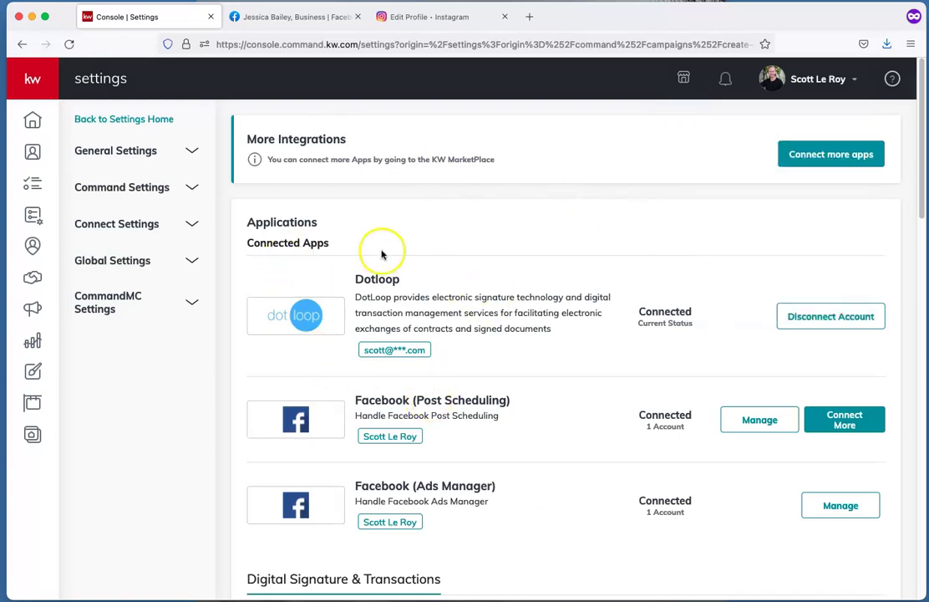
scroll(672, 284, "down", 5)
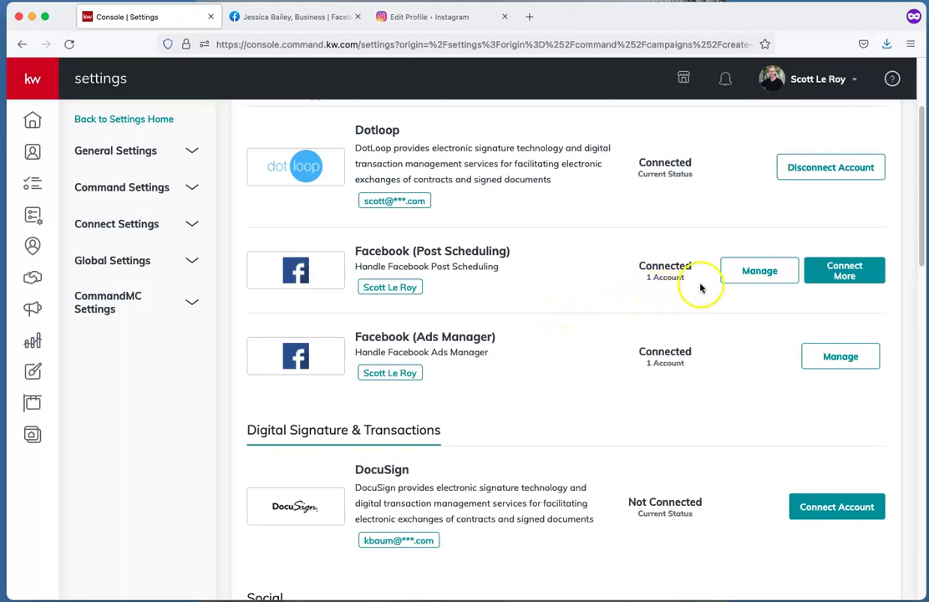
left_click(736, 272)
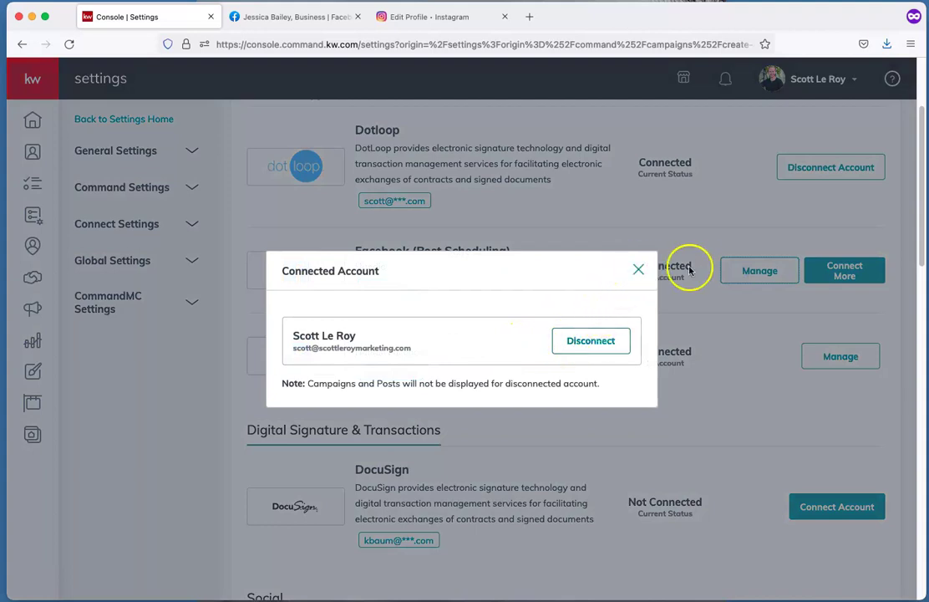
left_click(639, 270)
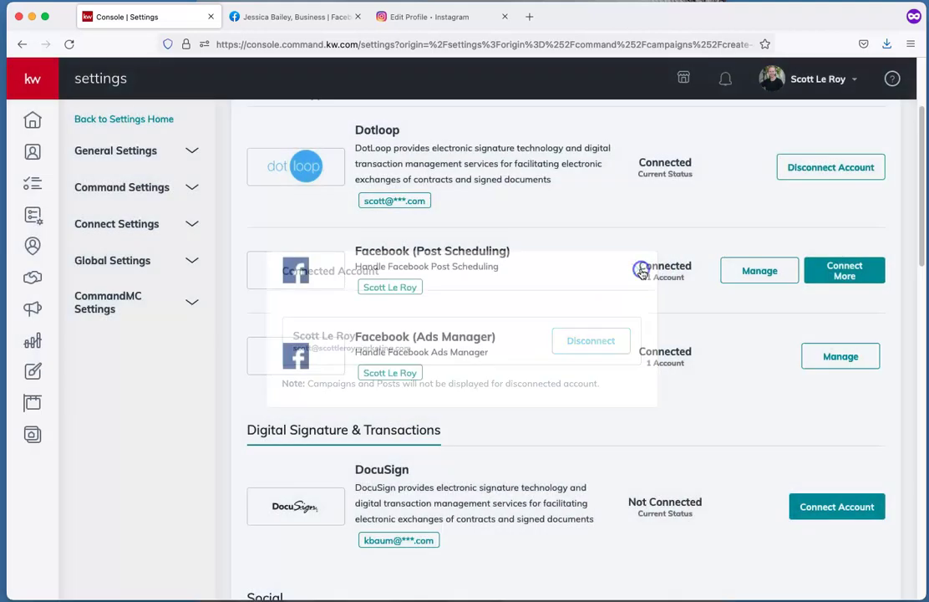
scroll(623, 325, "down", 2)
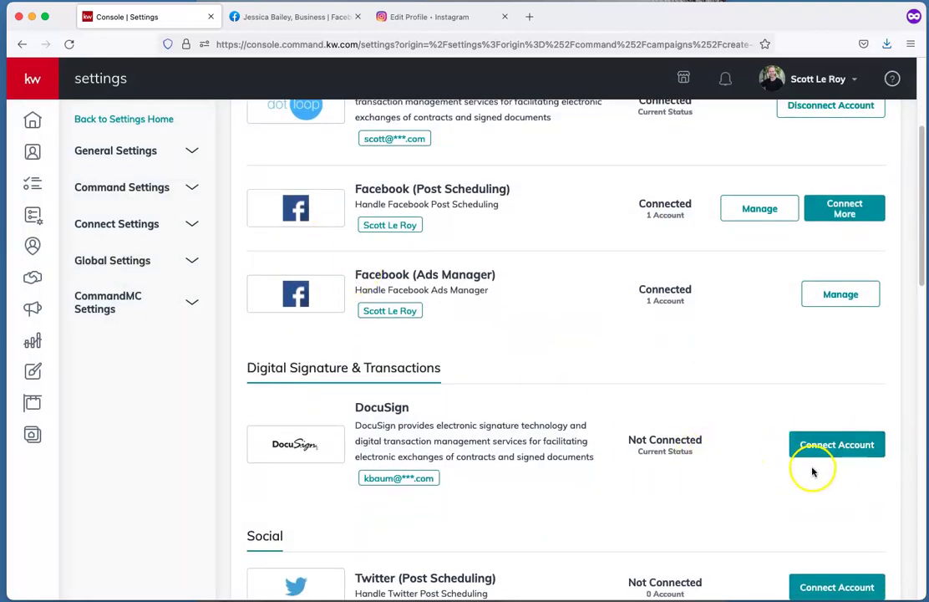
scroll(756, 424, "up", 2)
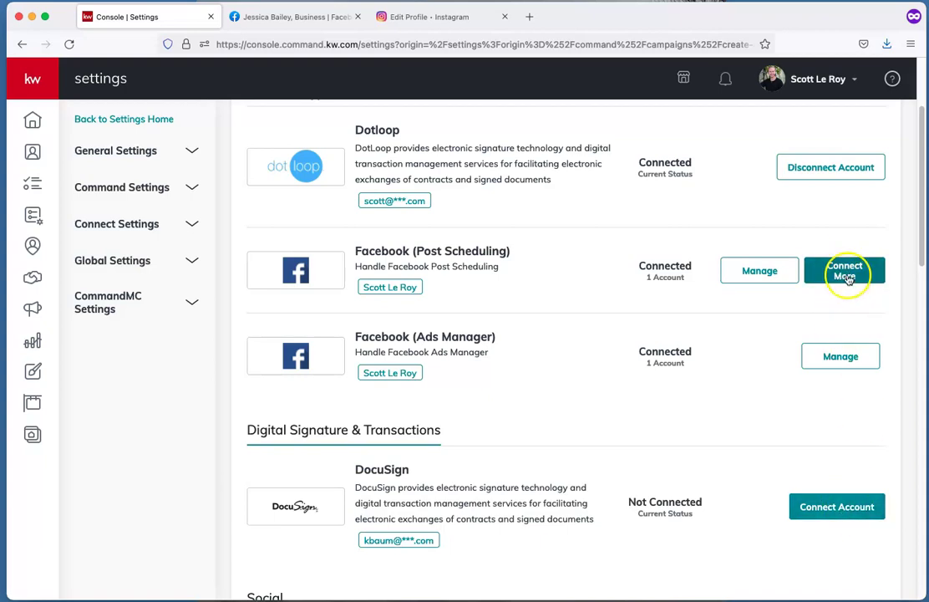
- Connect the checked Business Facebook page to Post Scheduling
left_click(847, 278)
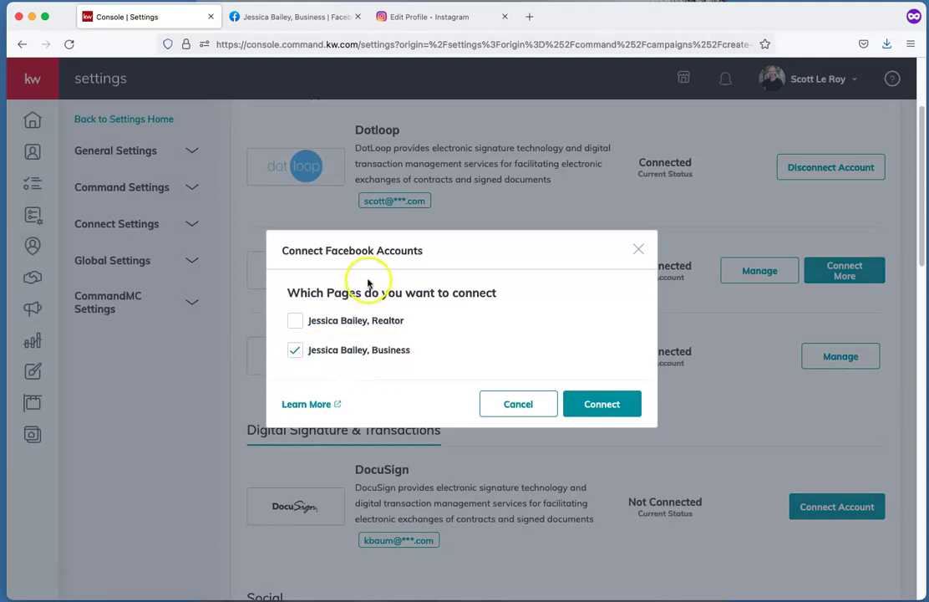
left_click(616, 404)
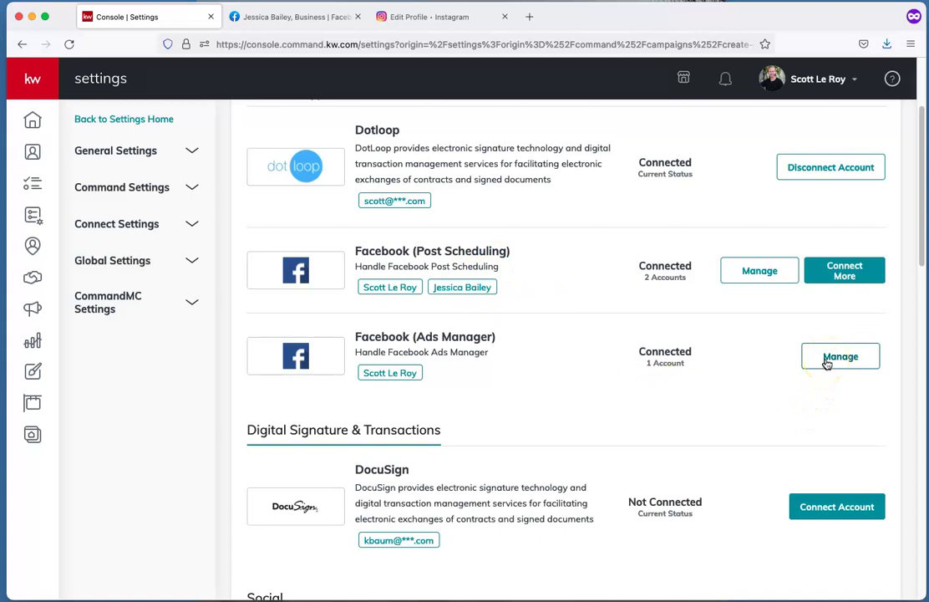
- Add another Facebook account with the Business page to Ads Manager and continue to its terms
left_click(839, 357)
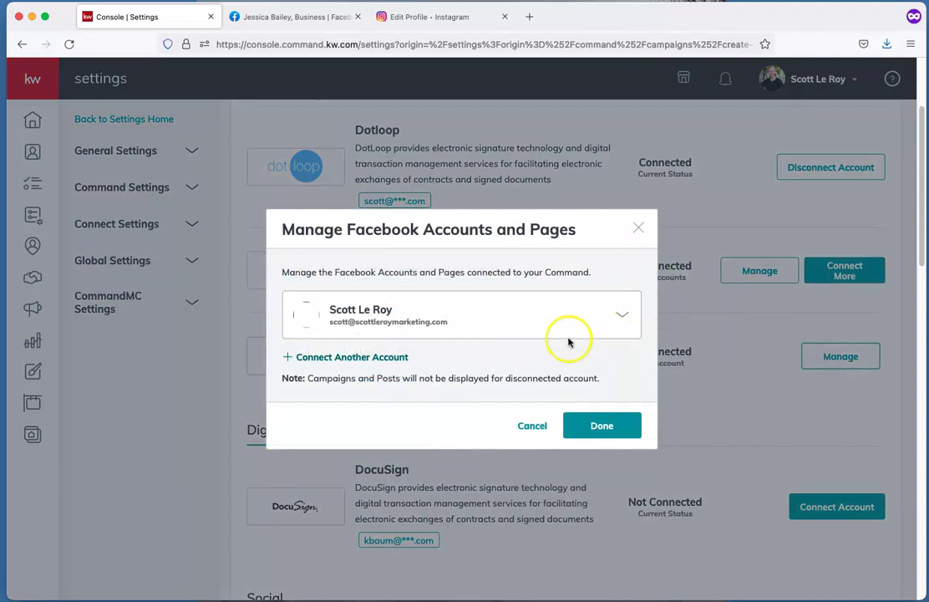
left_click(622, 319)
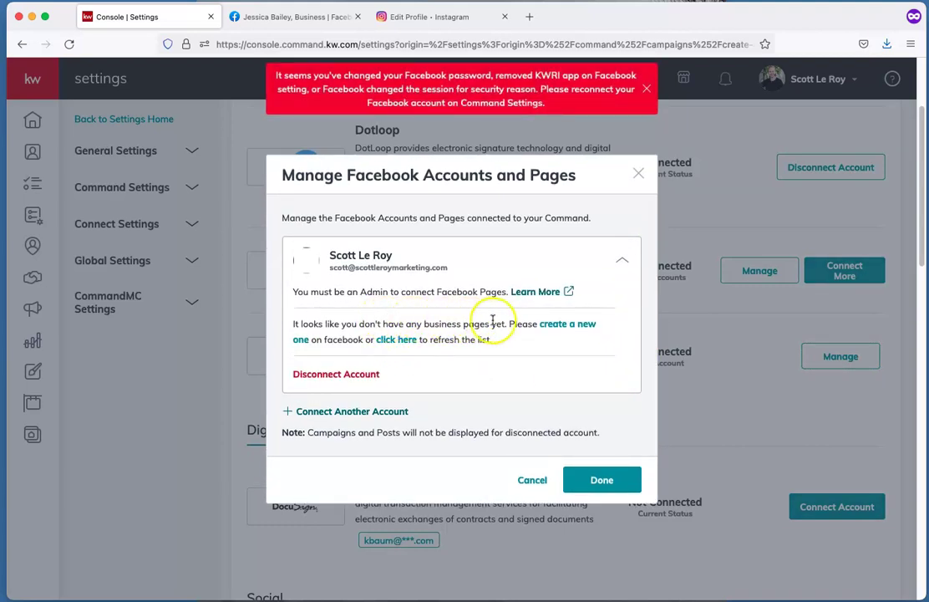
left_click(392, 413)
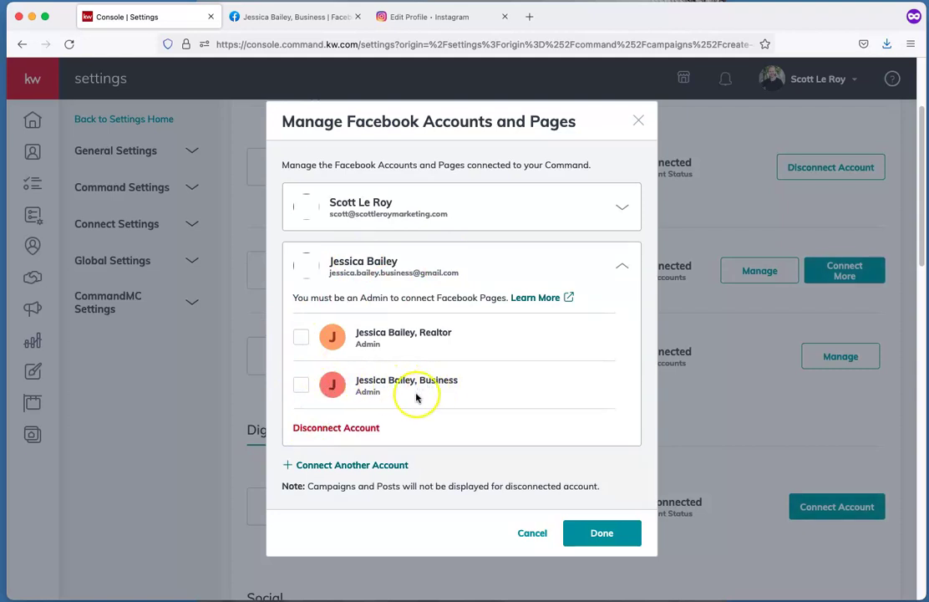
left_click(301, 385)
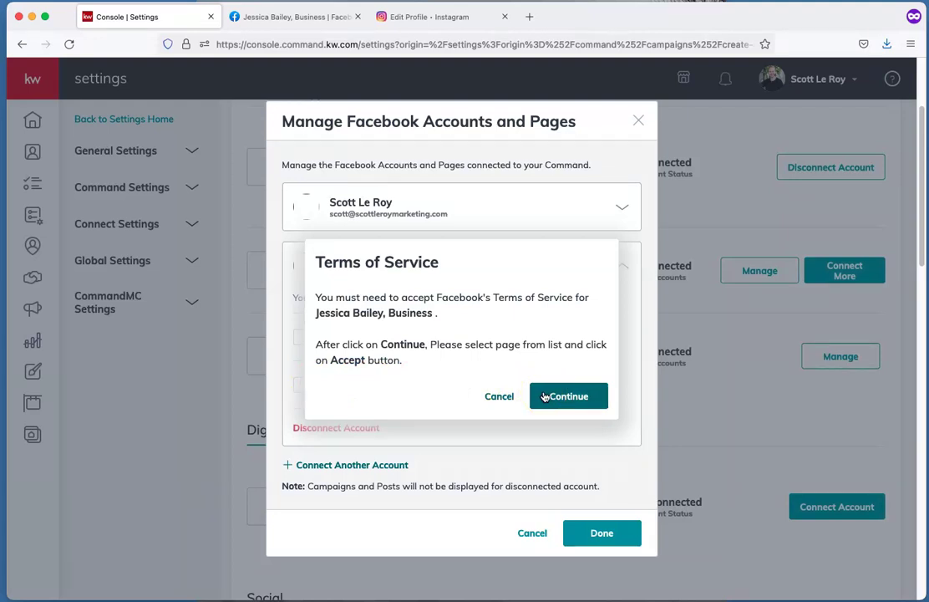
left_click(559, 396)
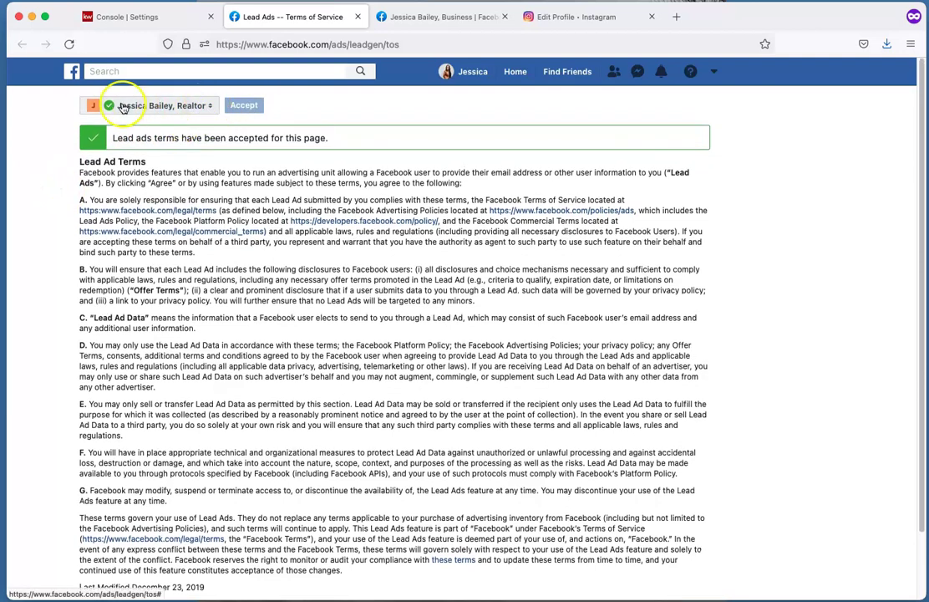
- Select the Business page and accept Facebook's Lead Ads terms for it
left_click(177, 107)
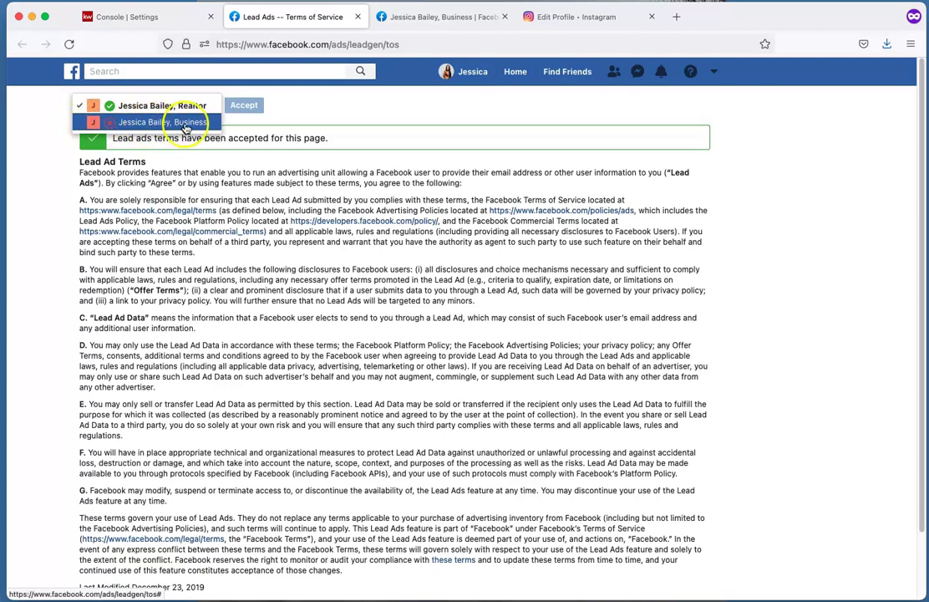
left_click(184, 126)
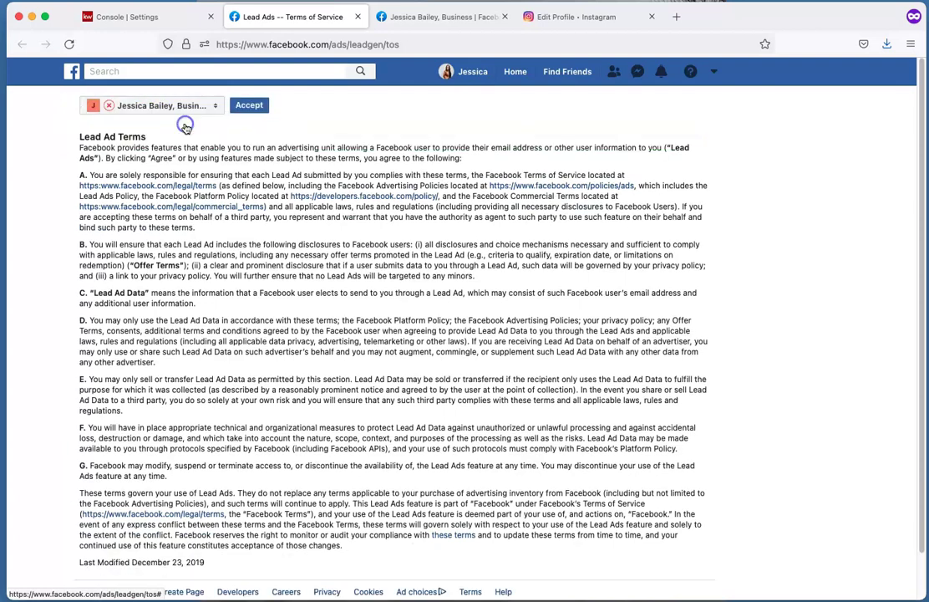
left_click(250, 107)
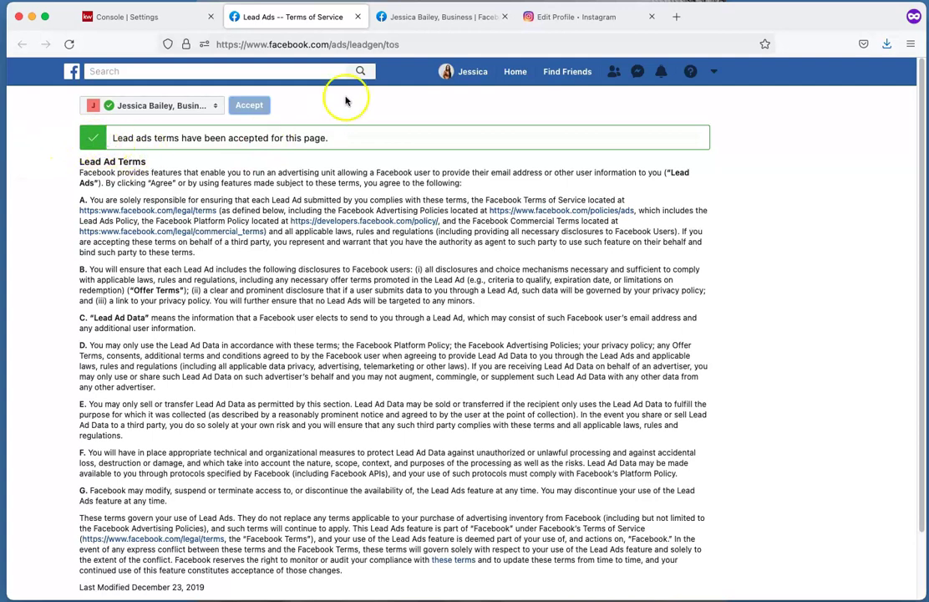
- Close the Lead Ads Terms of Service tab
left_click(357, 17)
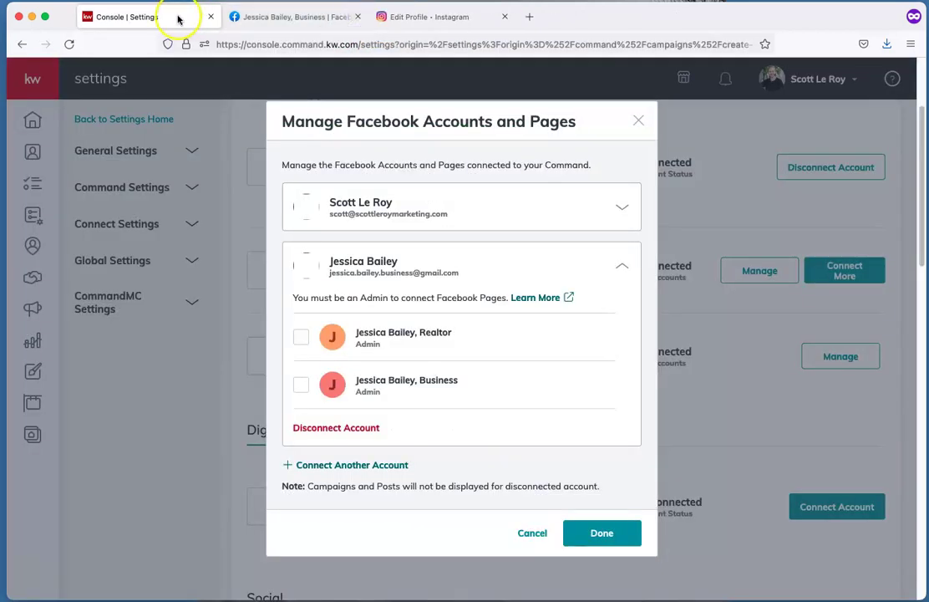
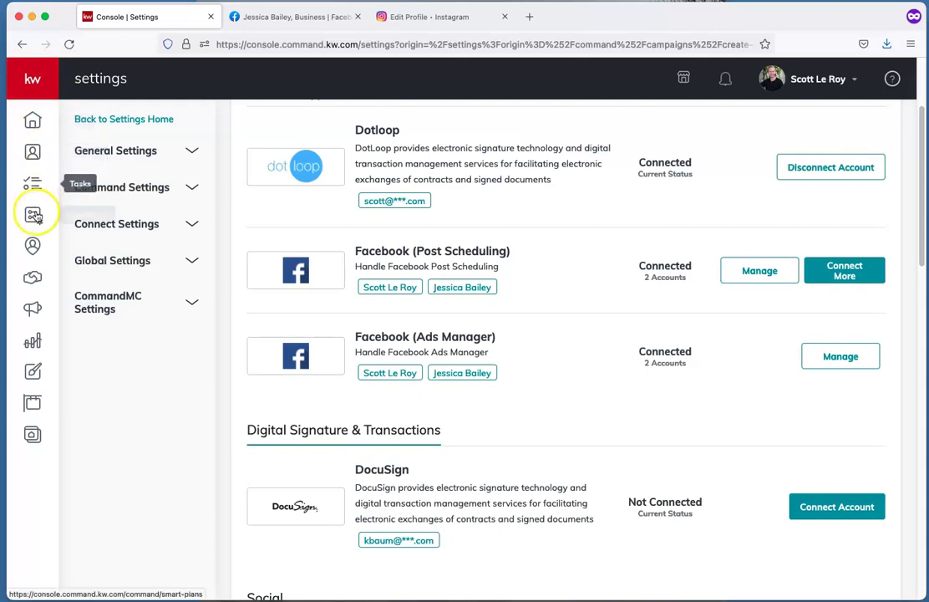
- Go to Campaigns and start a new campaign to see the campaign type choices
left_click(31, 310)
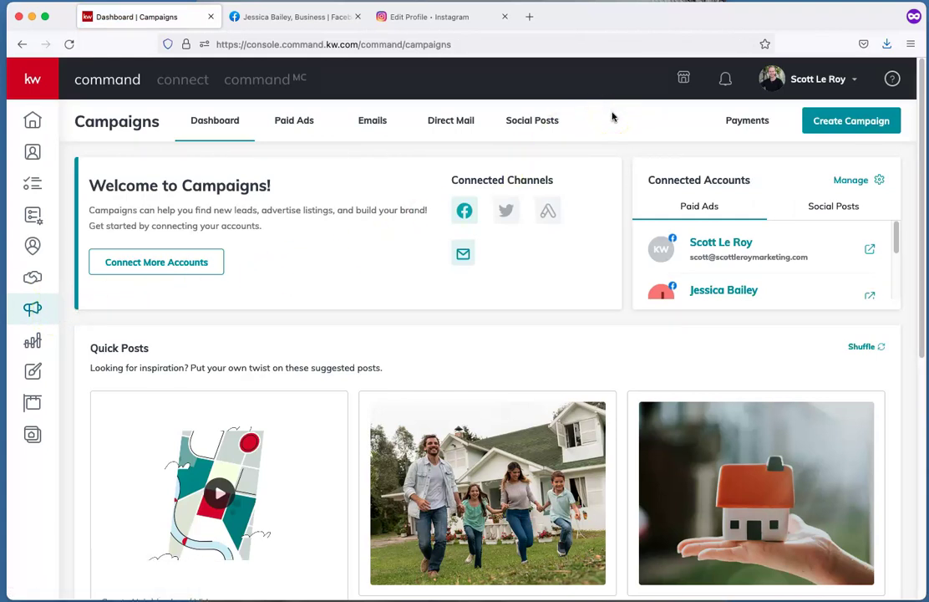
left_click(846, 123)
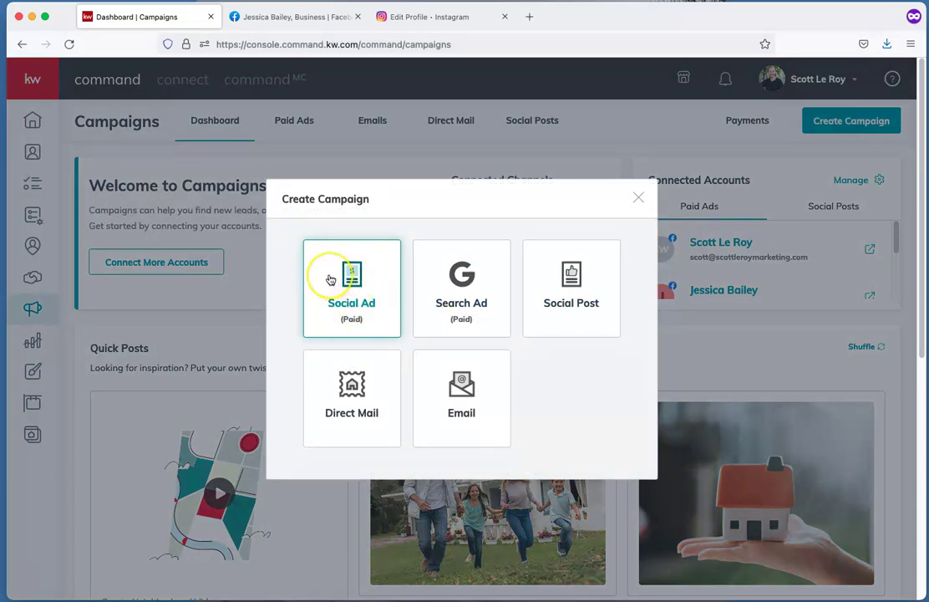
- Choose a Social Ad campaign and name it 'New Listing'
left_click(330, 278)
left_click(451, 269)
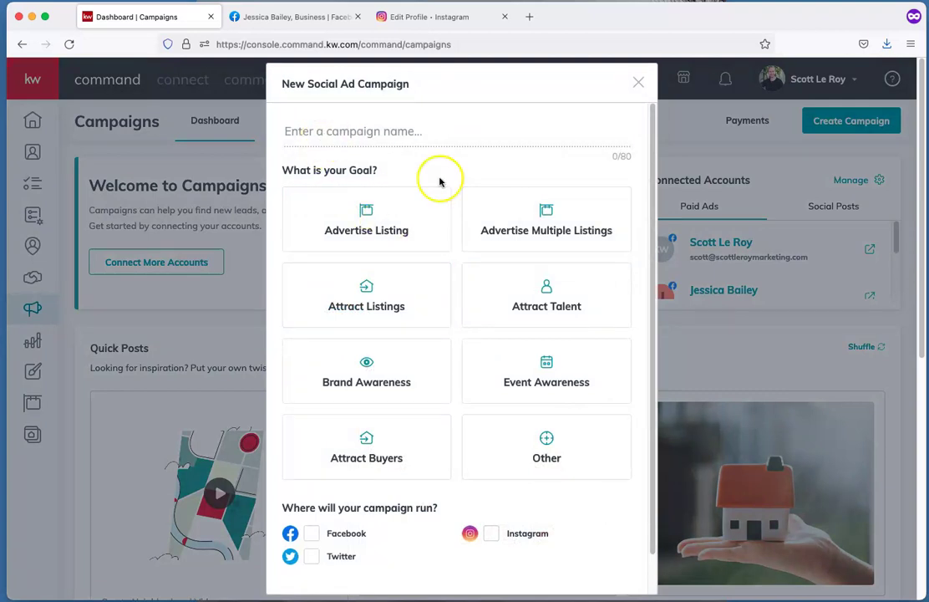
left_click(356, 131)
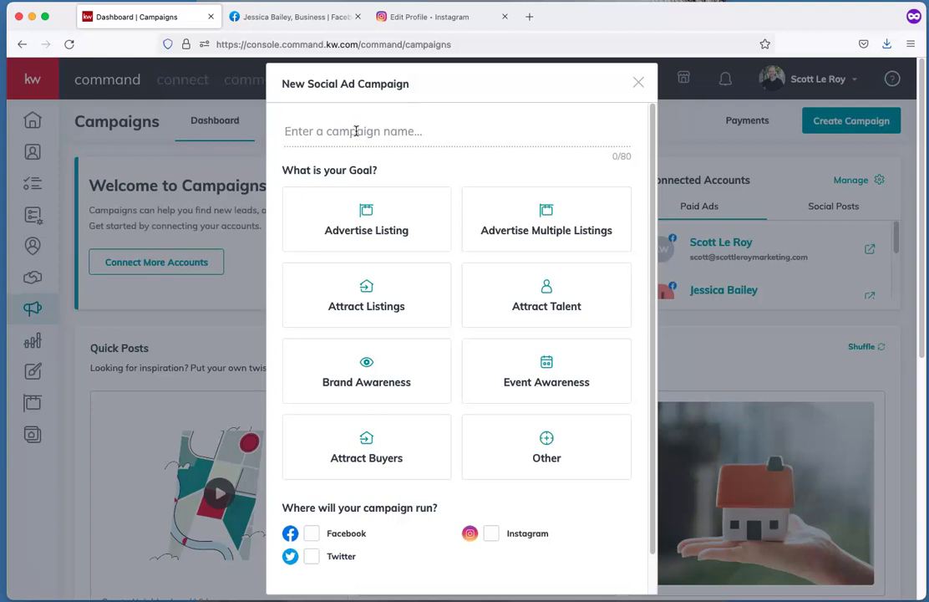
type("New Listing")
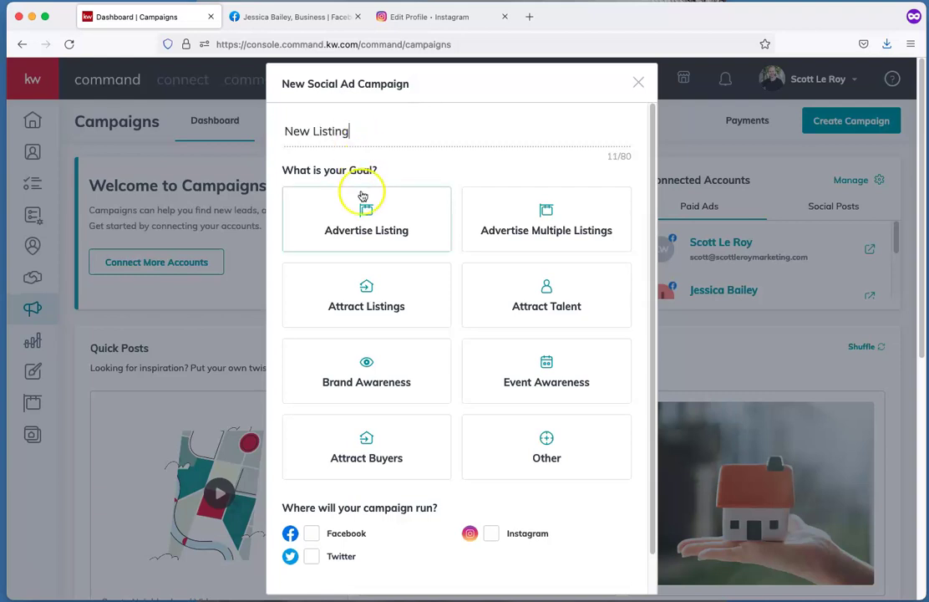
- Set the campaign goal to Advertise Listing and select Instagram as the only channel
left_click(364, 199)
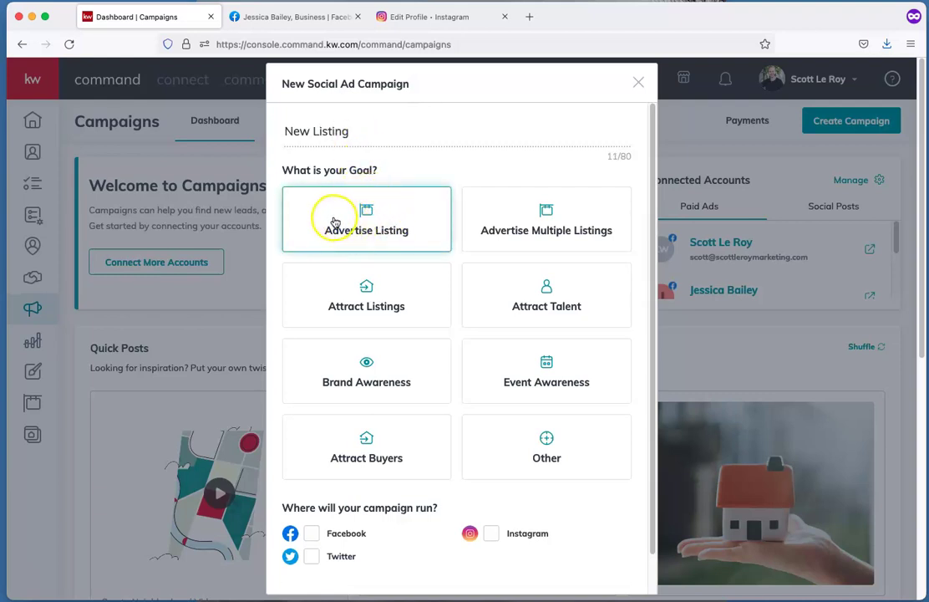
left_click(358, 216)
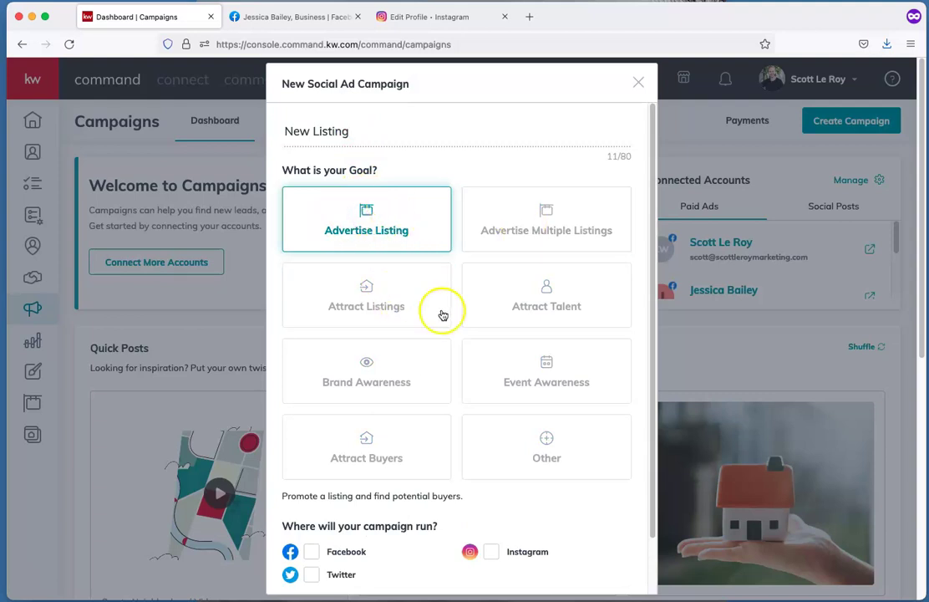
scroll(454, 305, "down", 2)
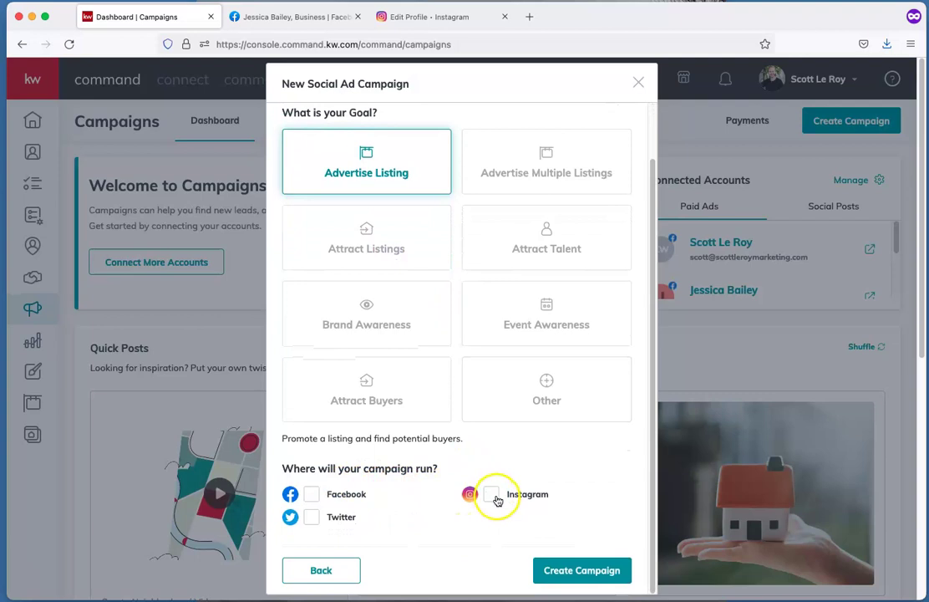
left_click(490, 495)
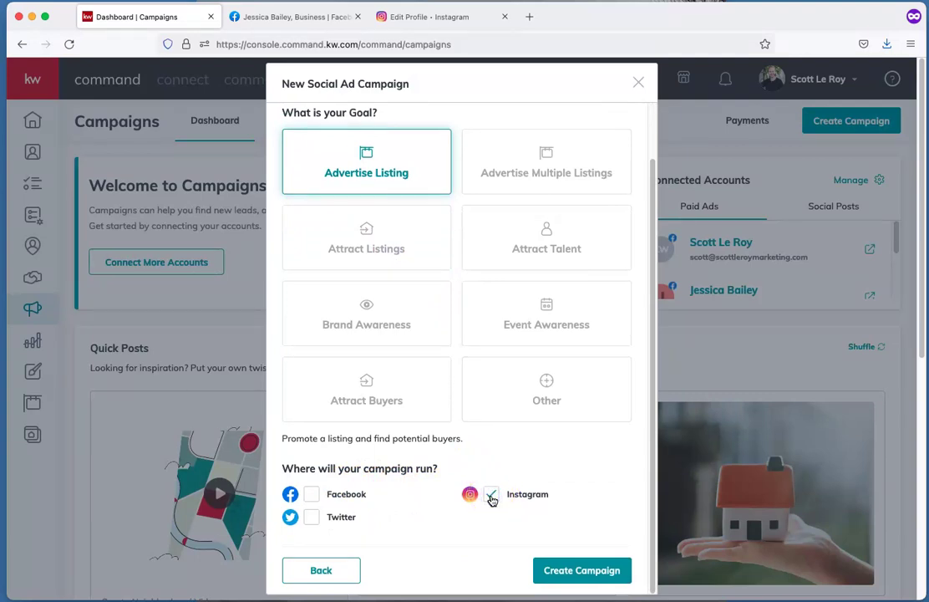
- Create the campaign, then dismiss the Facebook sync error, image crop preview and listing search
left_click(580, 570)
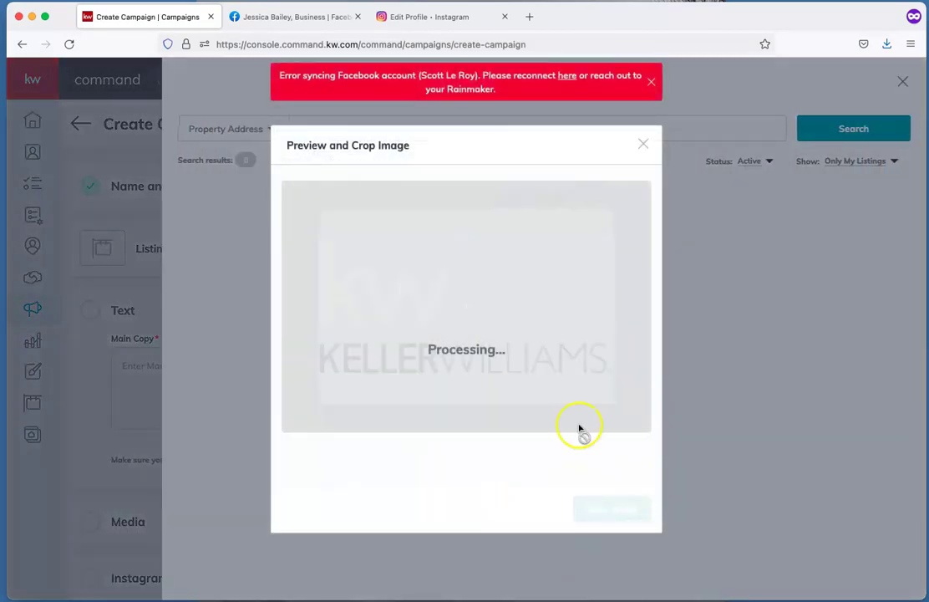
left_click(653, 84)
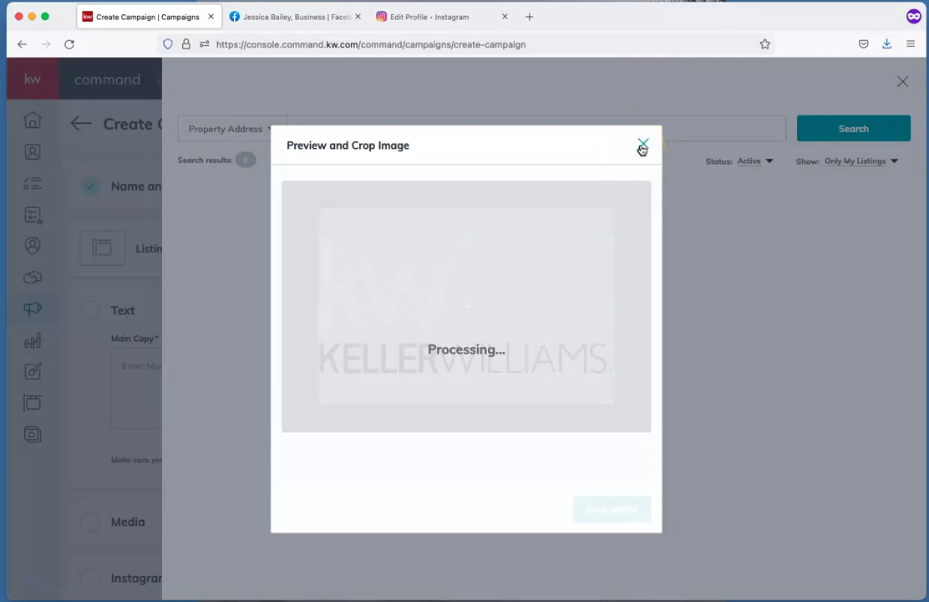
left_click(641, 147)
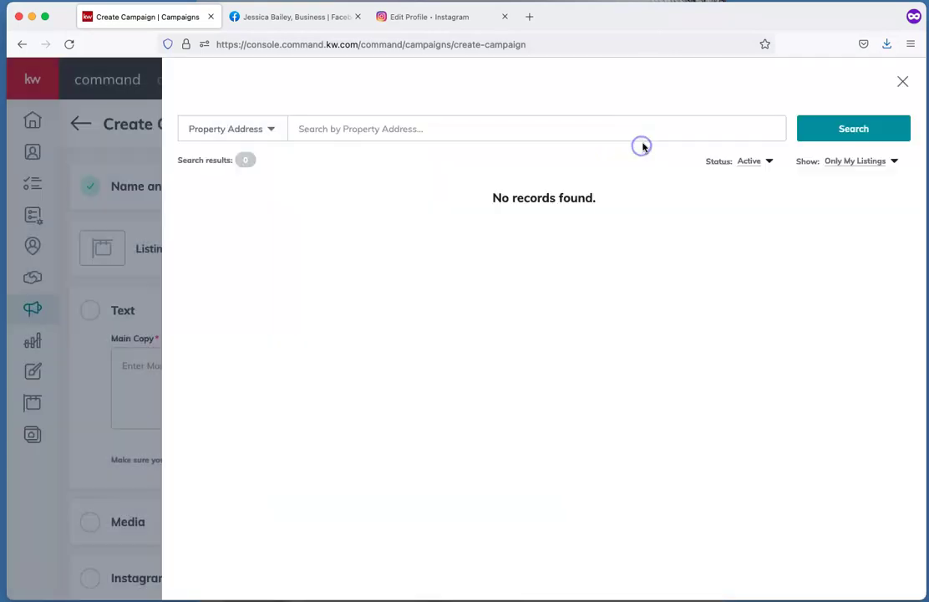
left_click(903, 81)
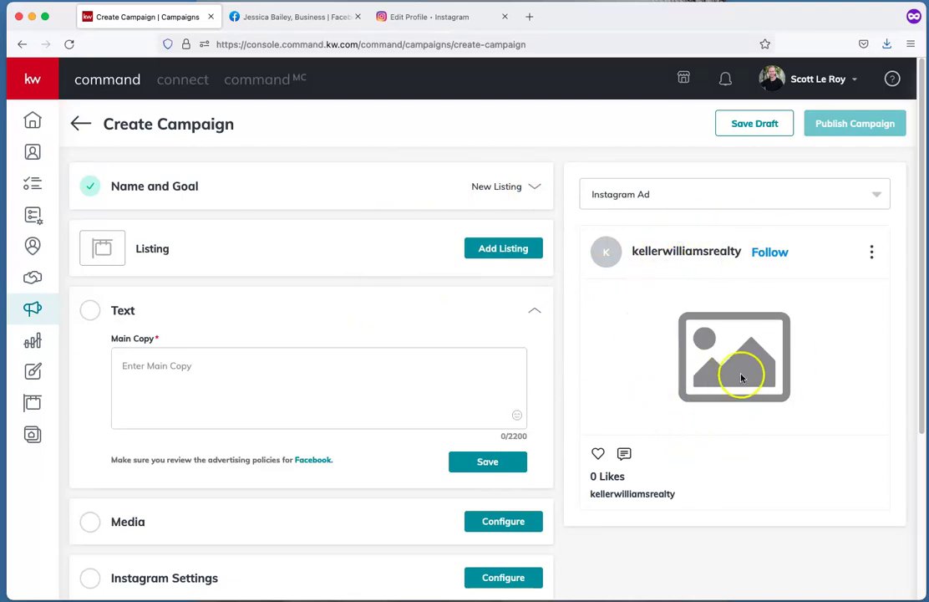
- Expand the Instagram Settings section of the New Listing campaign form
scroll(274, 285, "down", 1)
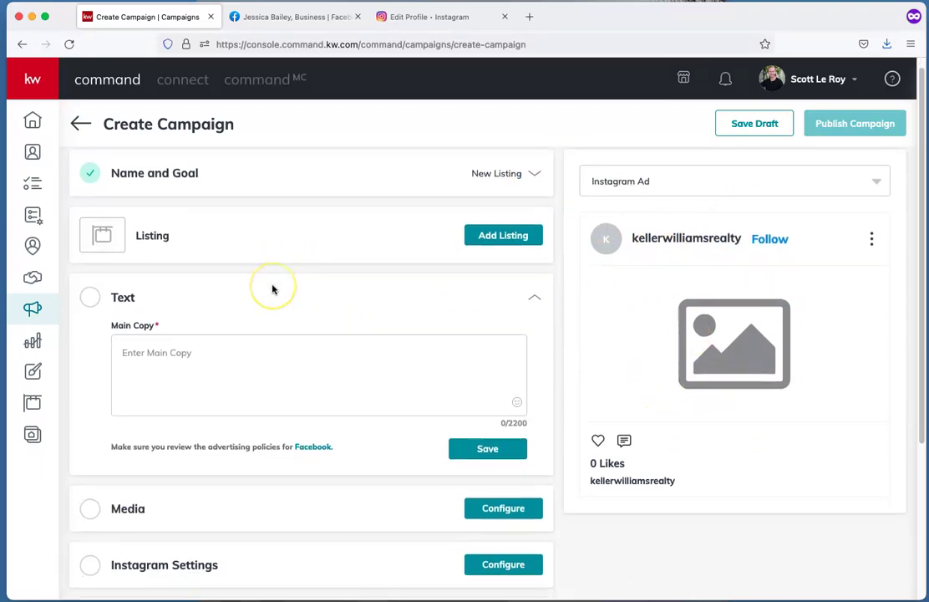
scroll(273, 289, "down", 5)
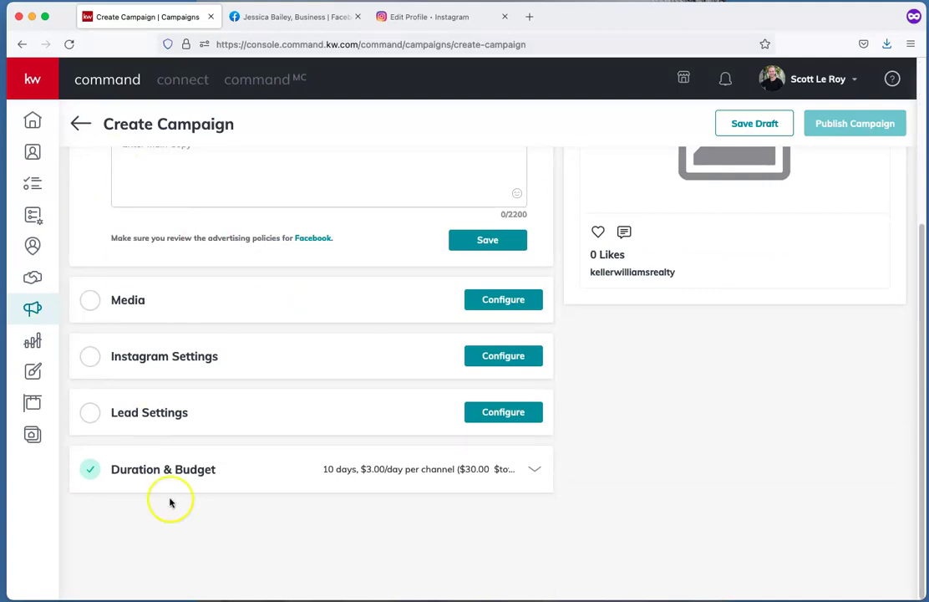
scroll(190, 286, "up", 5)
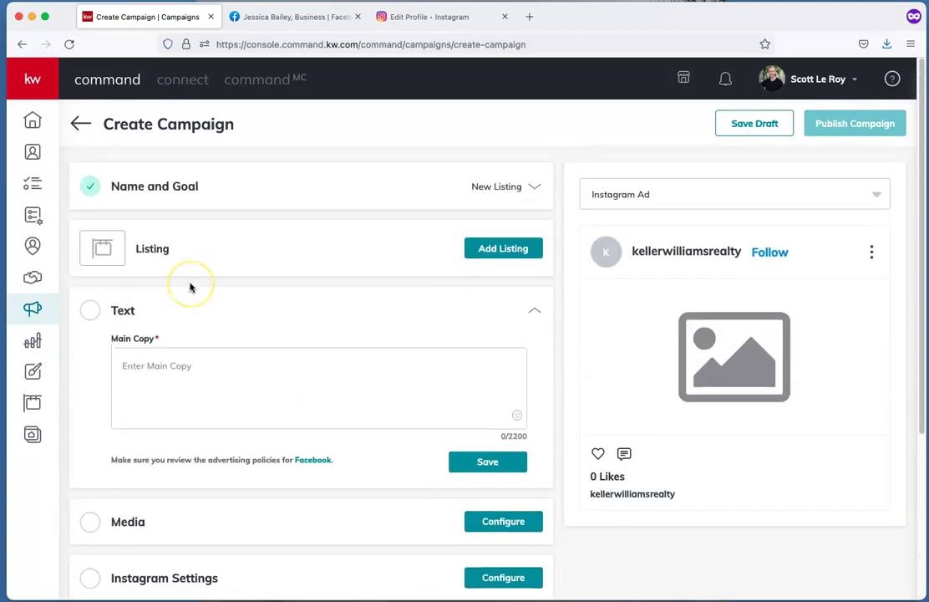
scroll(190, 287, "down", 1)
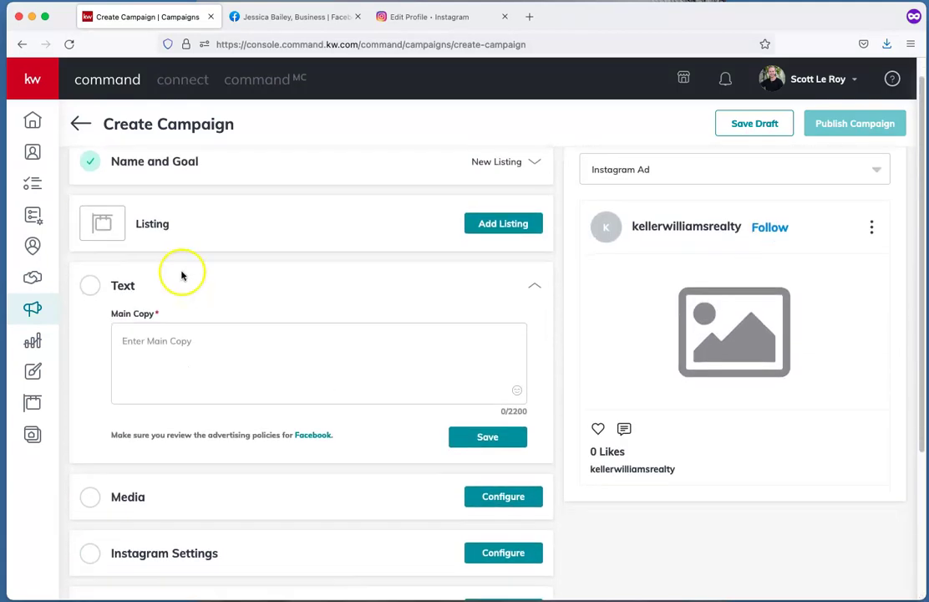
scroll(303, 232, "up", 1)
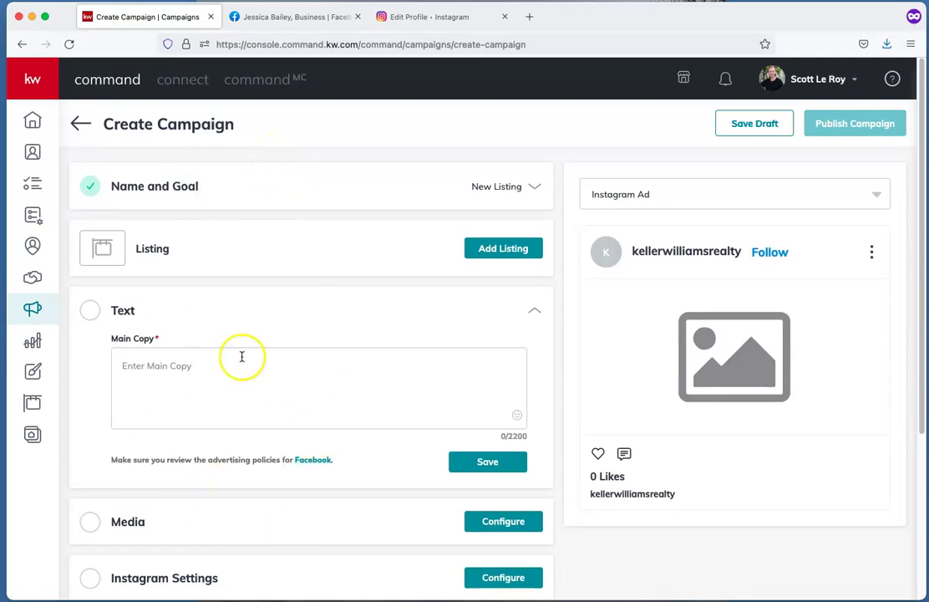
scroll(242, 356, "down", 3)
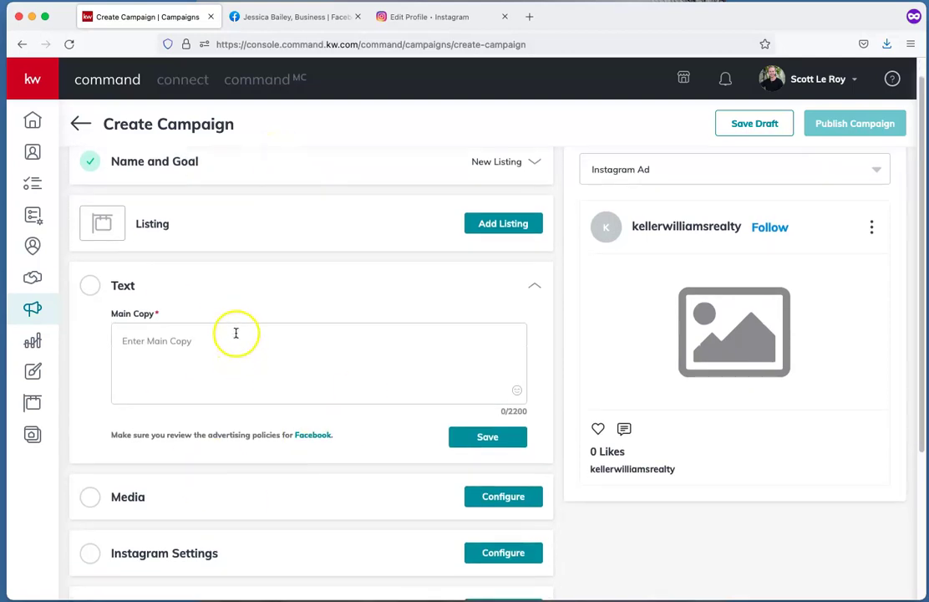
scroll(235, 328, "down", 3)
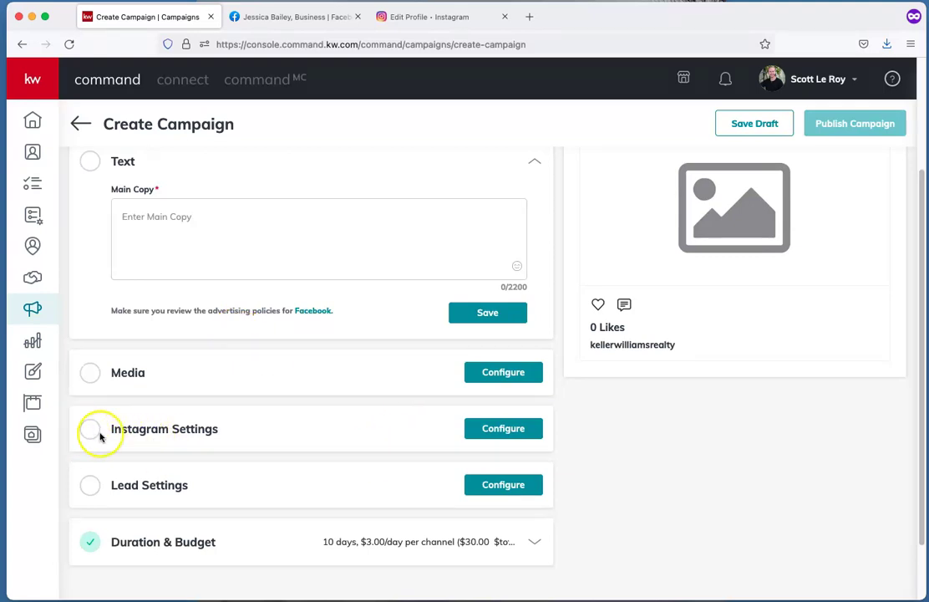
left_click(204, 432)
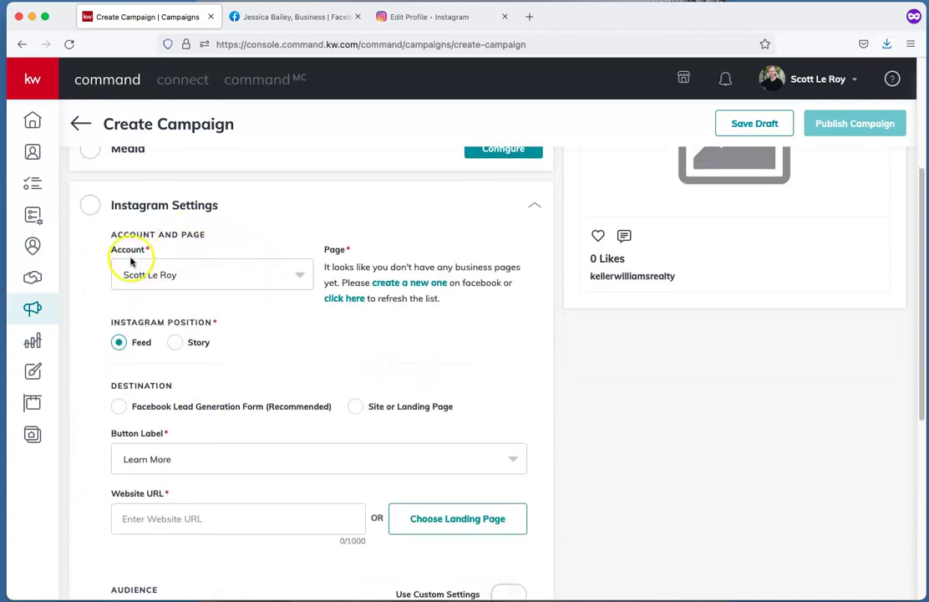
- Select the second connected ad account and its business page for the Instagram ad
left_click(302, 281)
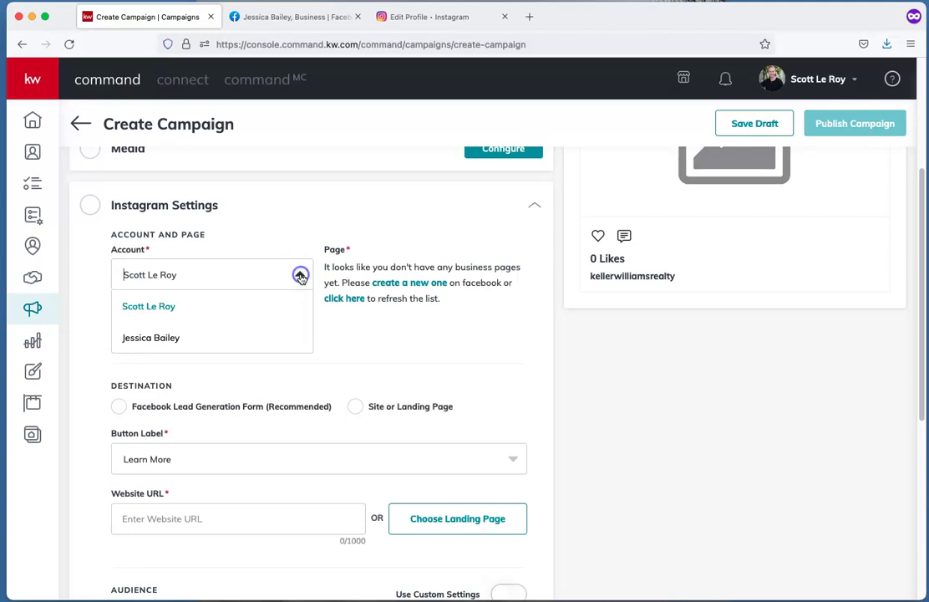
left_click(148, 340)
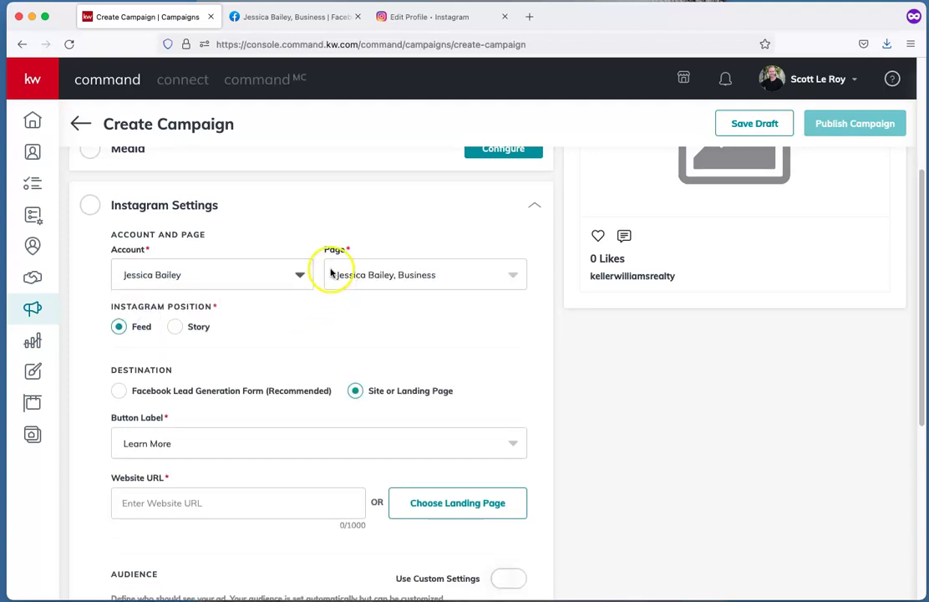
left_click(368, 275)
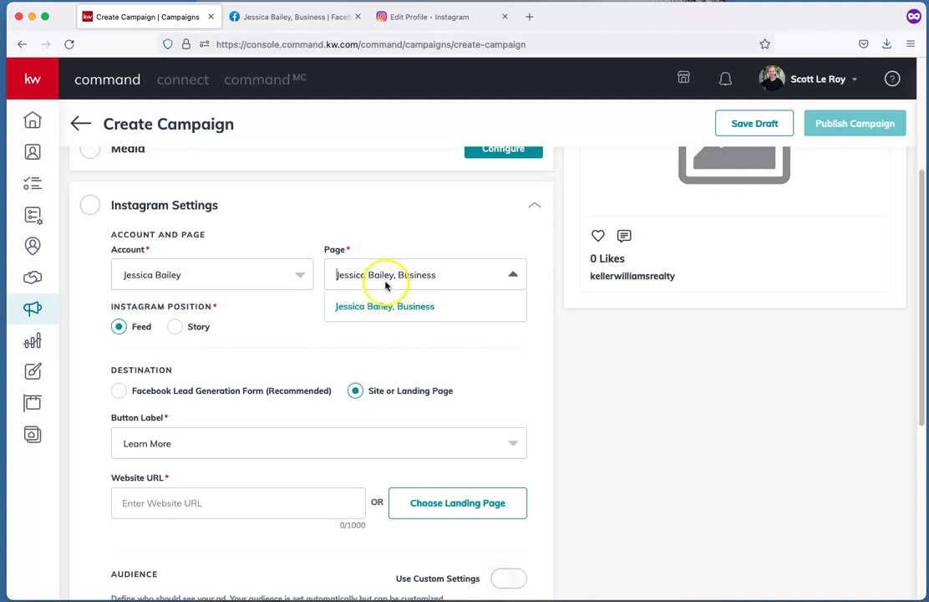
left_click(410, 307)
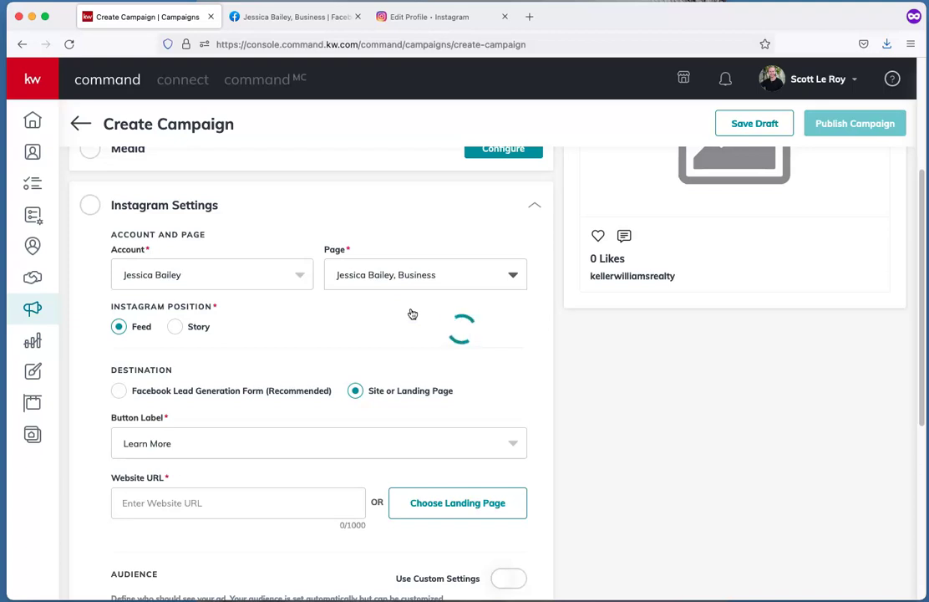
- Review the Instagram ad preview, then switch to the Facebook business page tab
left_click(304, 219)
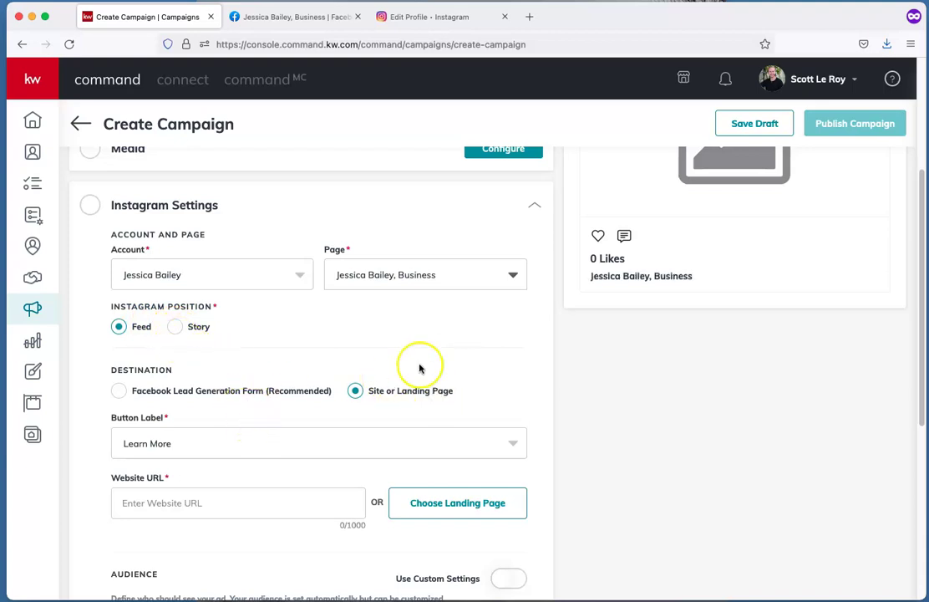
scroll(723, 368, "up", 5)
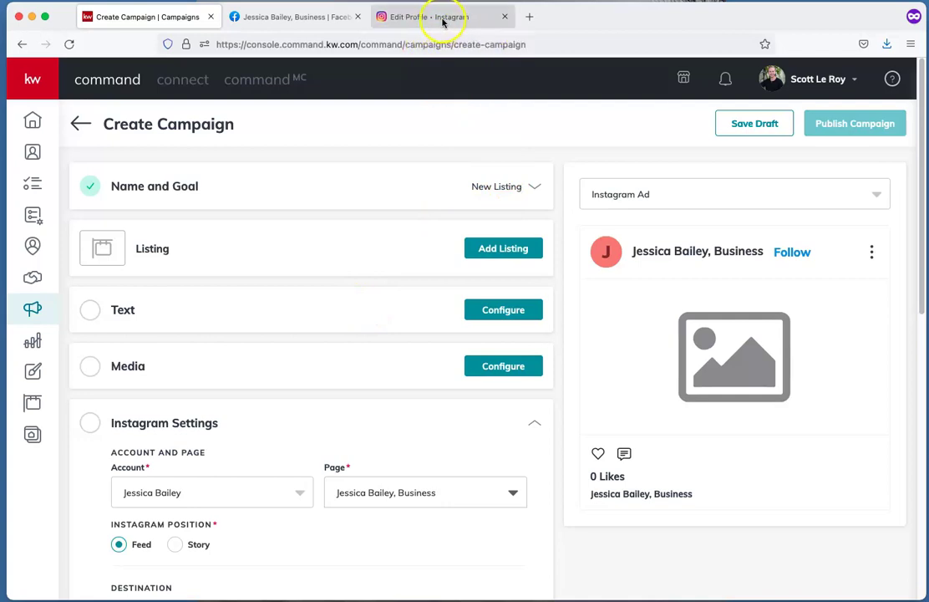
left_click(340, 17)
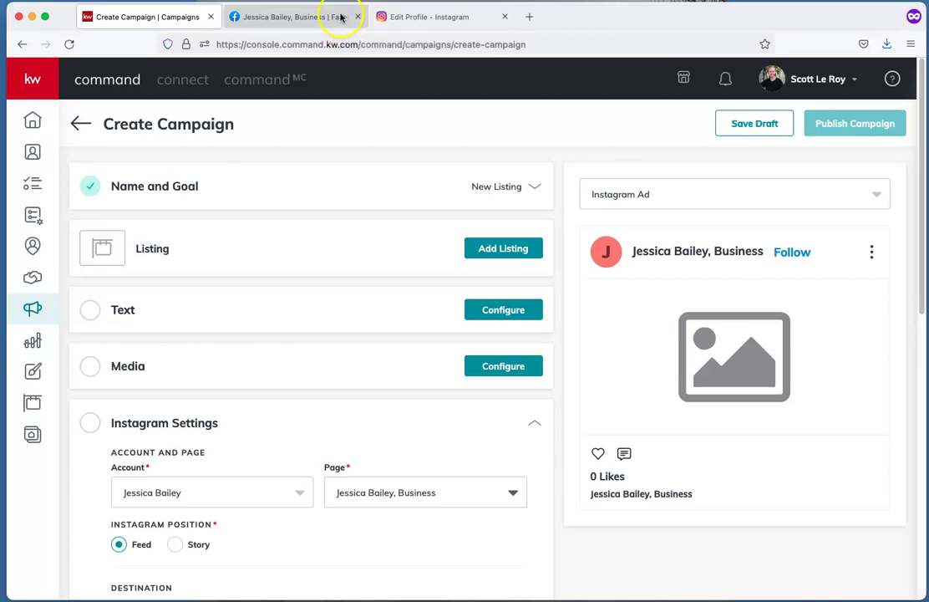